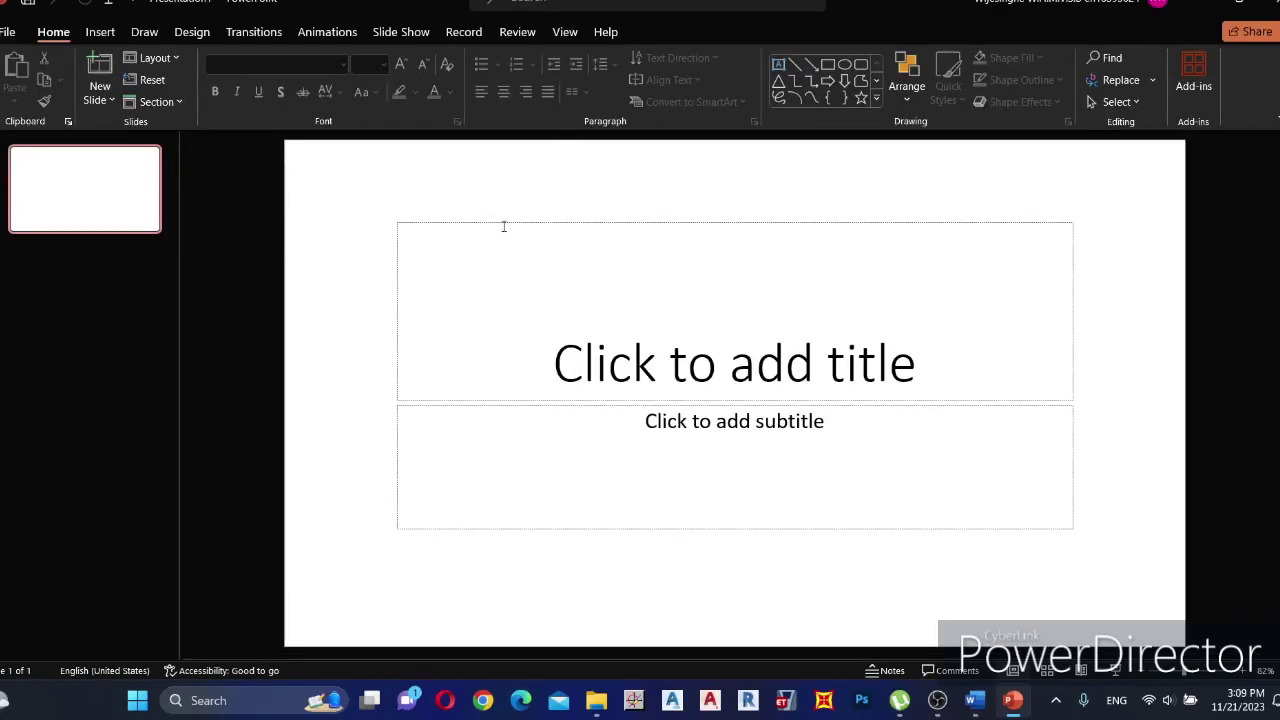
Cut the title and subtitle placeholders from the slide to leave it blank.
right_click(502, 220)
click(540, 243)
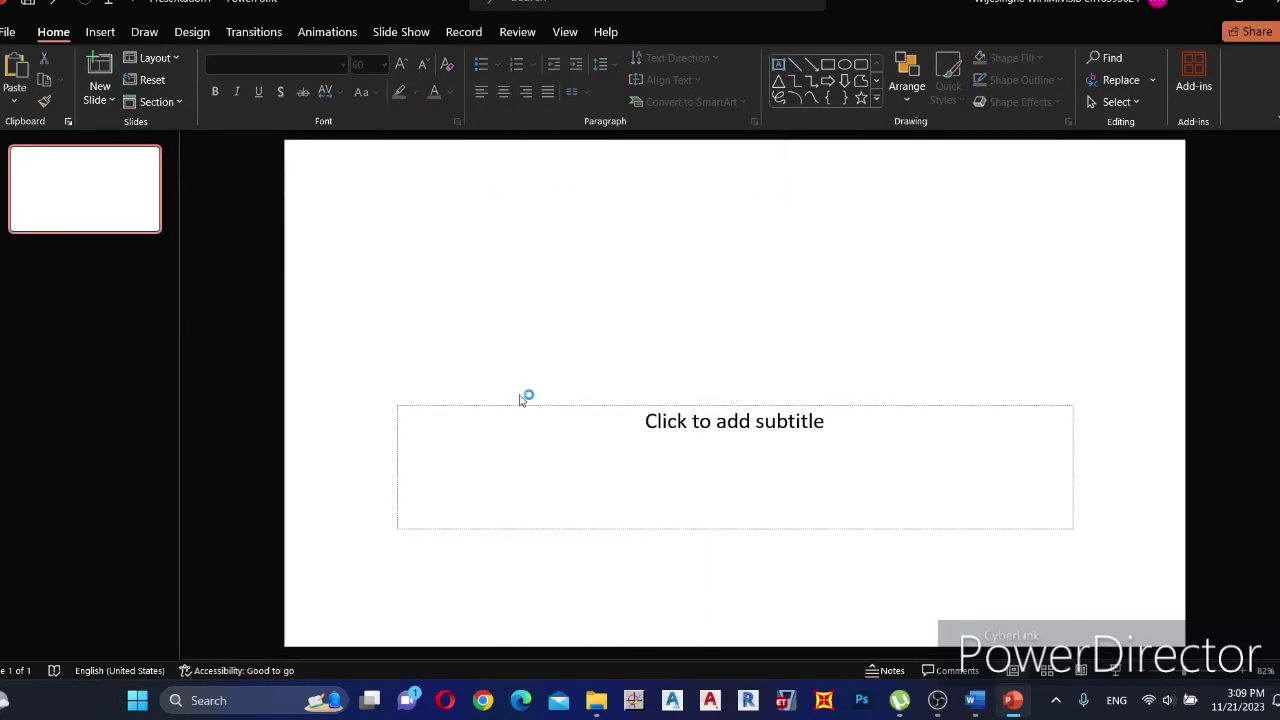
right_click(517, 402)
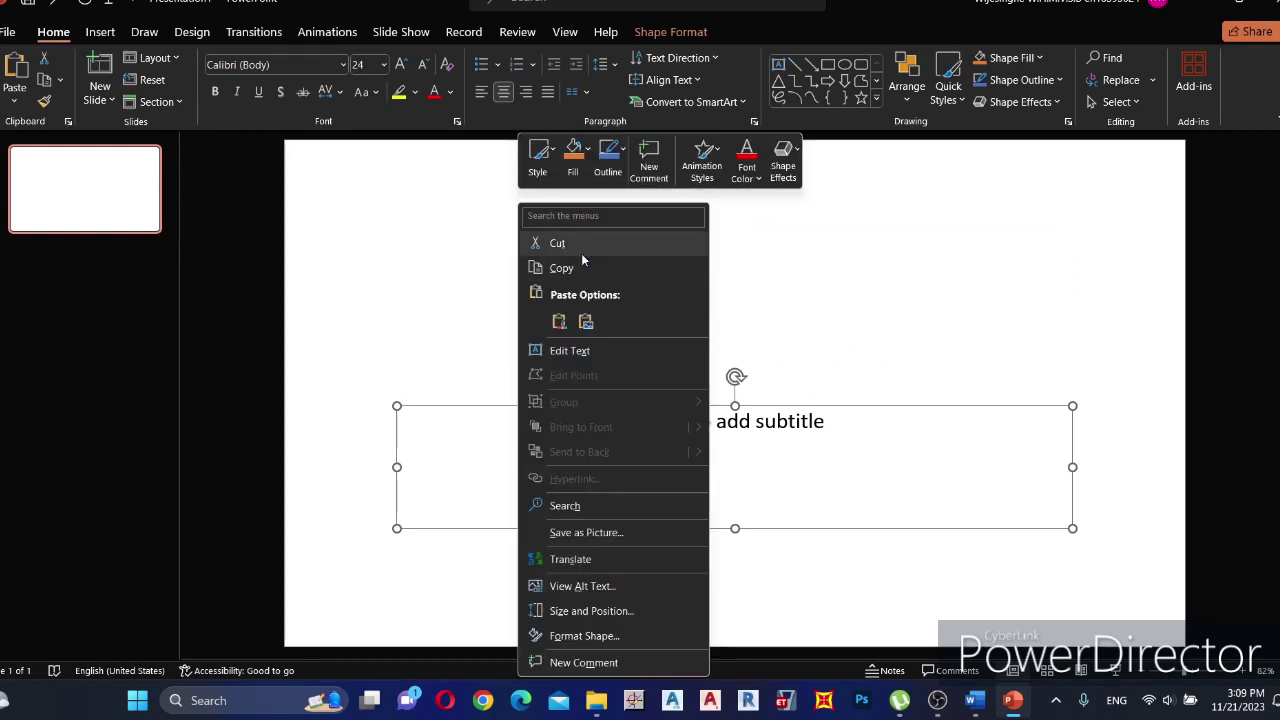
click(582, 253)
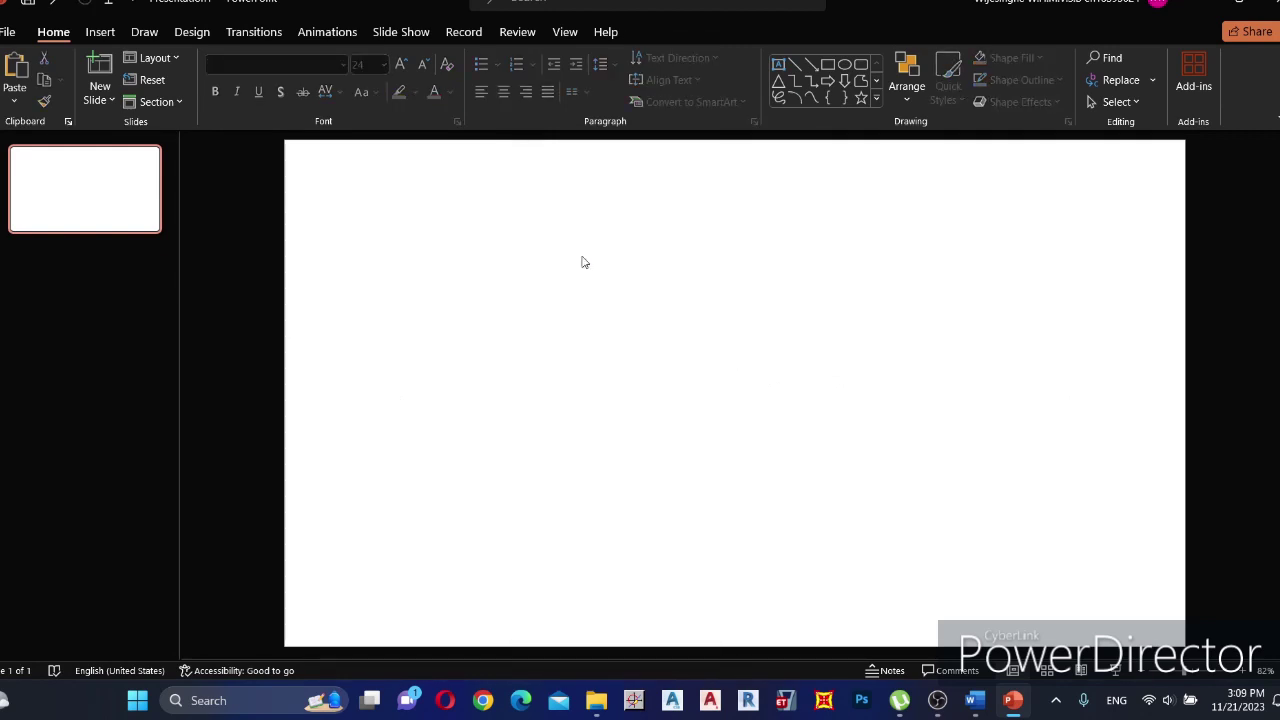
Insert a Basic Cycle SmartArt graphic from the Cycle category onto the blank slide.
click(99, 34)
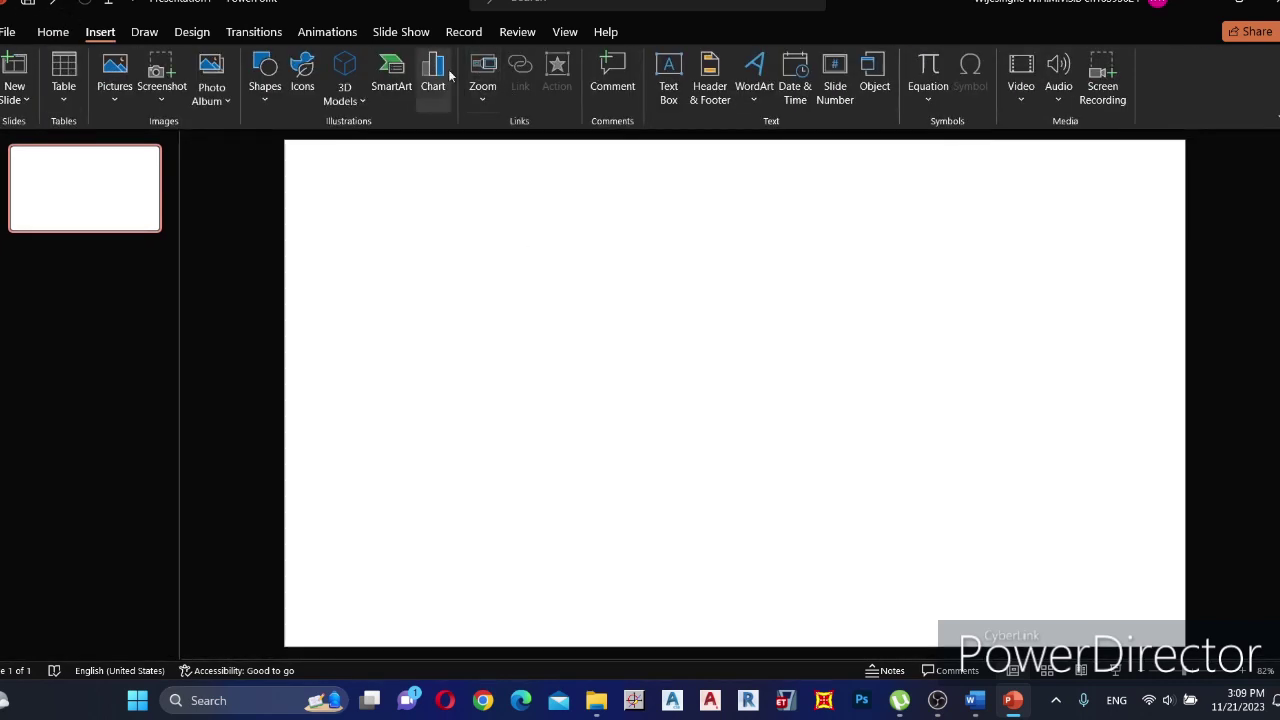
click(383, 76)
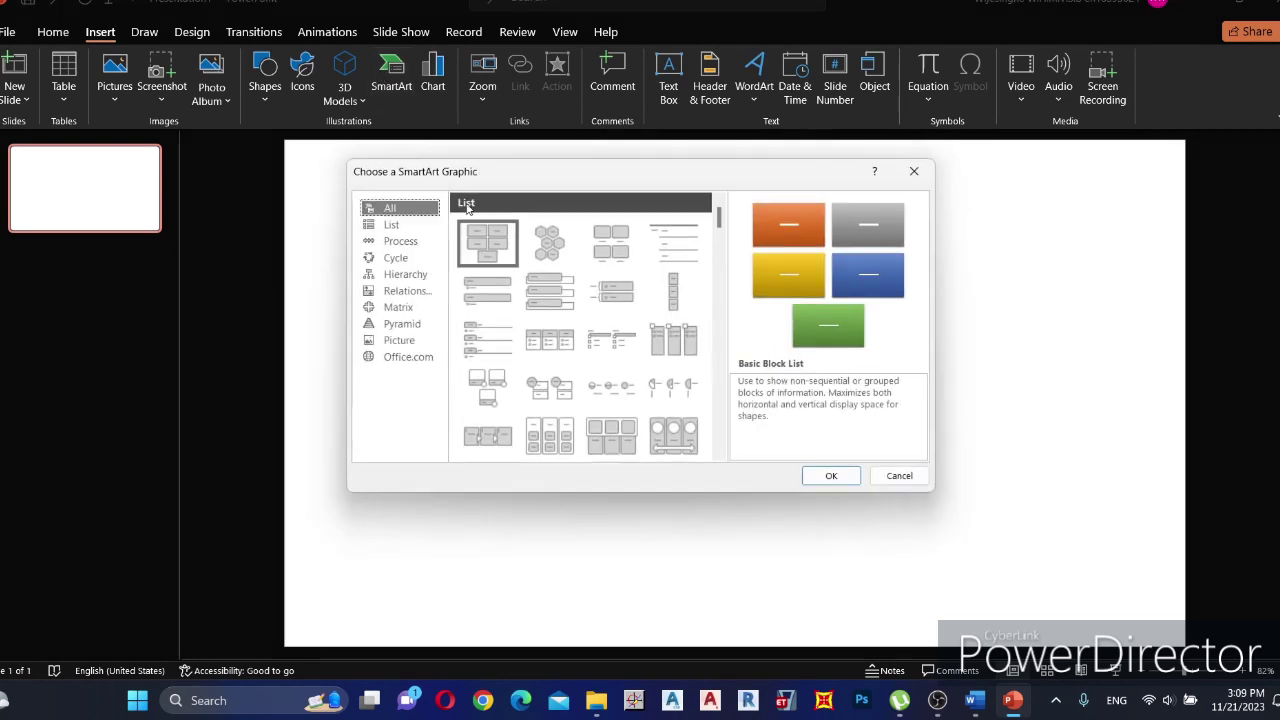
click(395, 257)
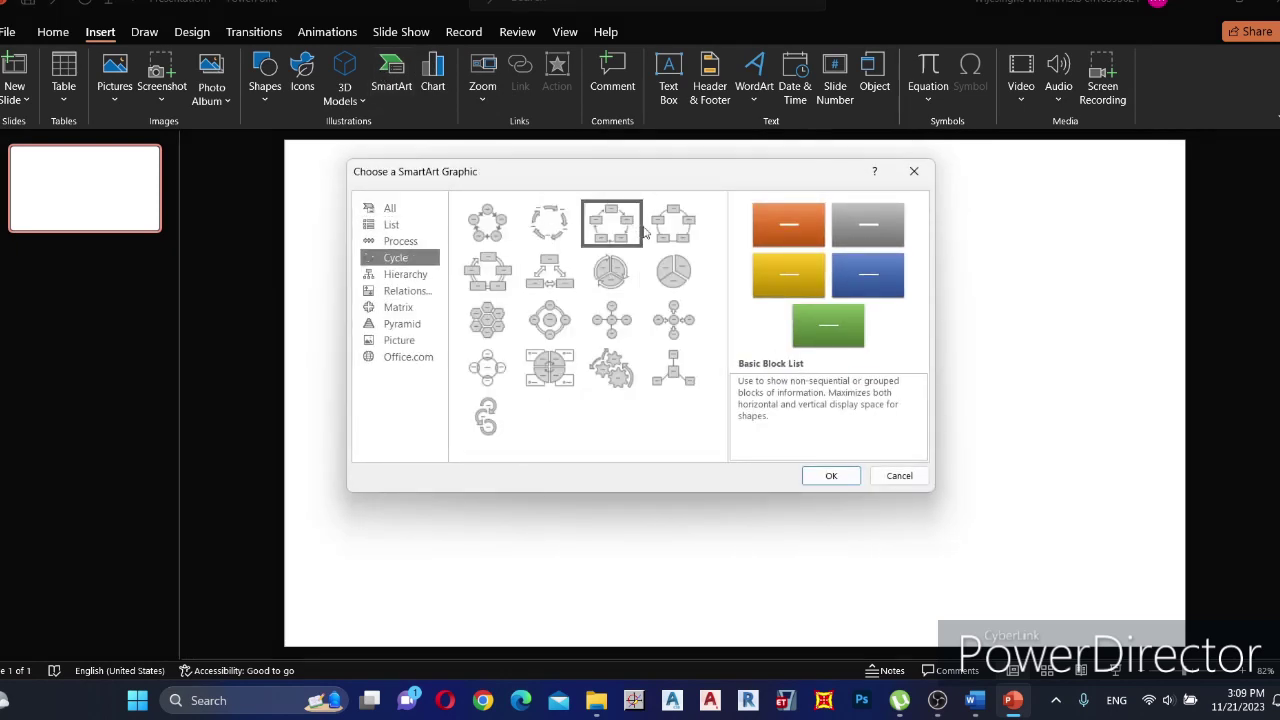
click(494, 230)
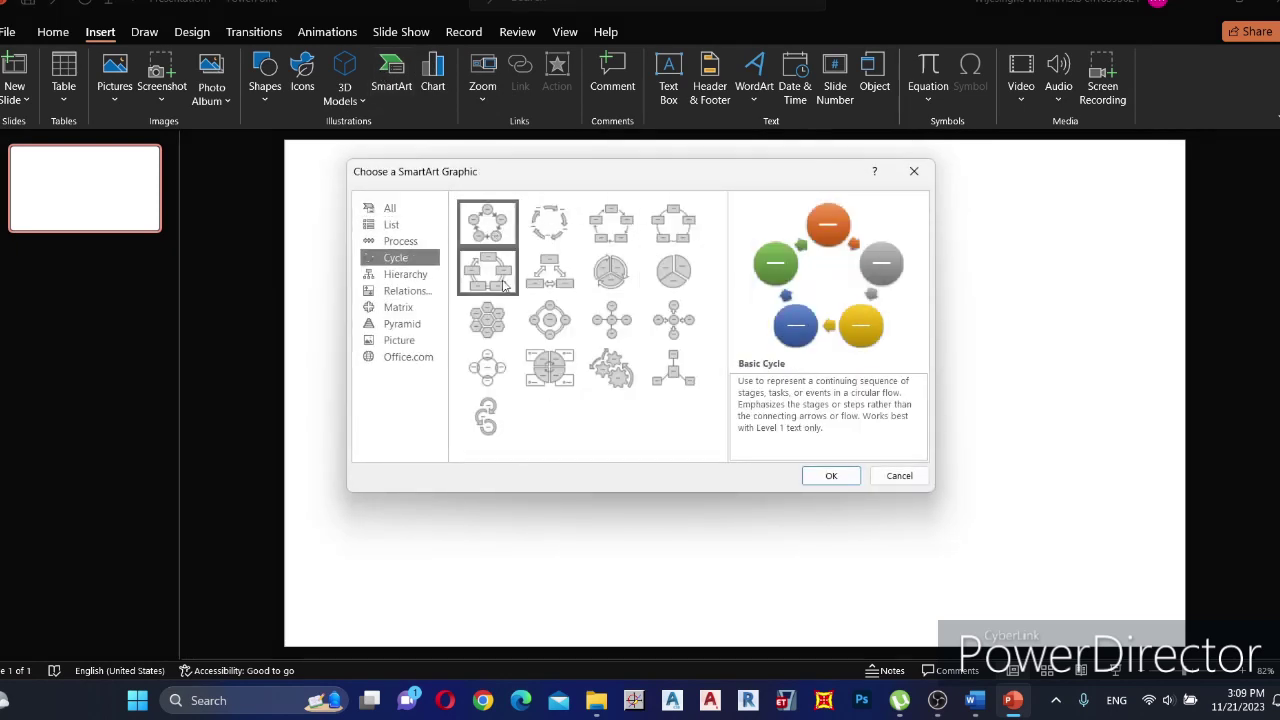
click(812, 476)
Move the cycle graphic partly off the slide's left edge and enlarge its right-hand circle to roughly twice its size.
drag(789, 196, 480, 189)
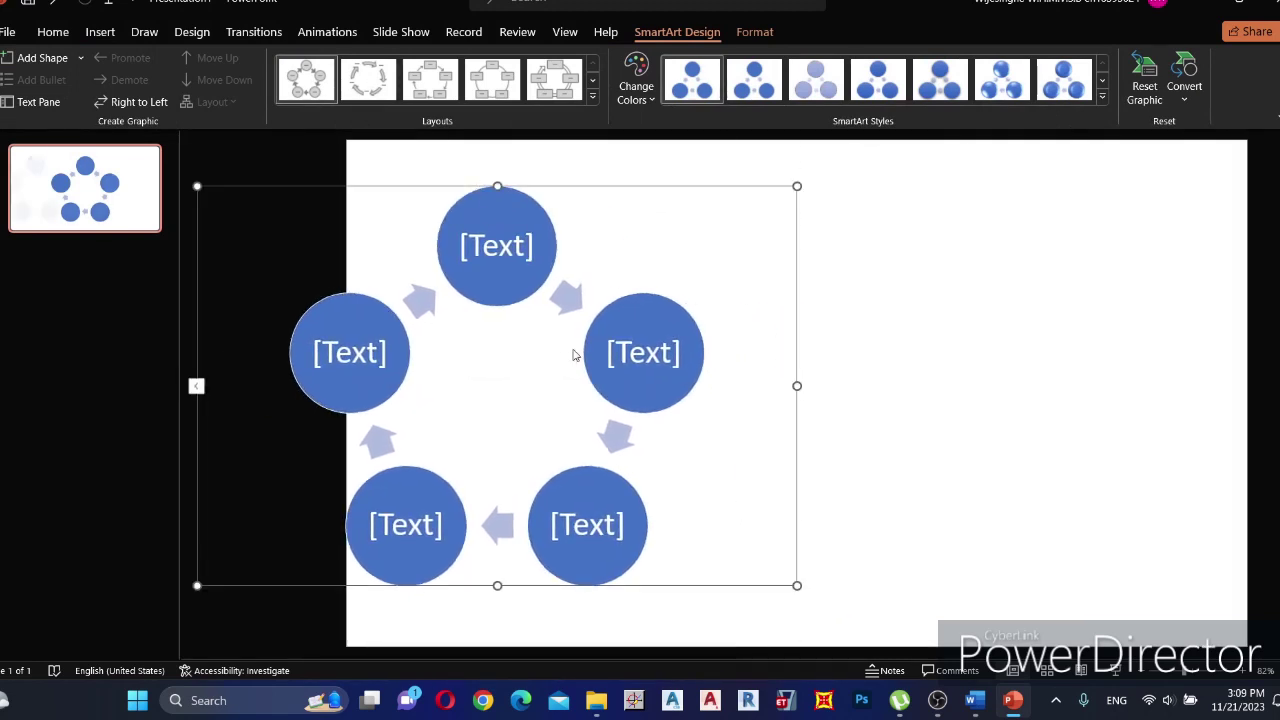
click(643, 352)
drag(704, 291, 763, 243)
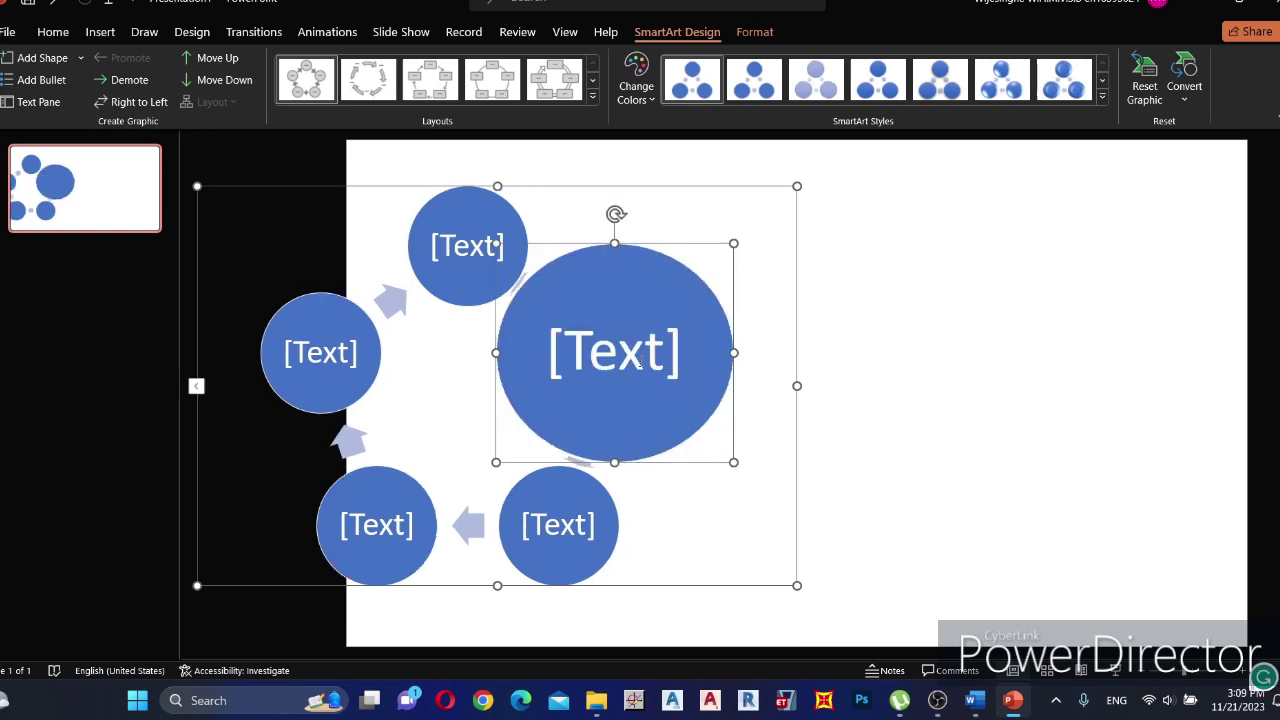
drag(668, 401, 748, 323)
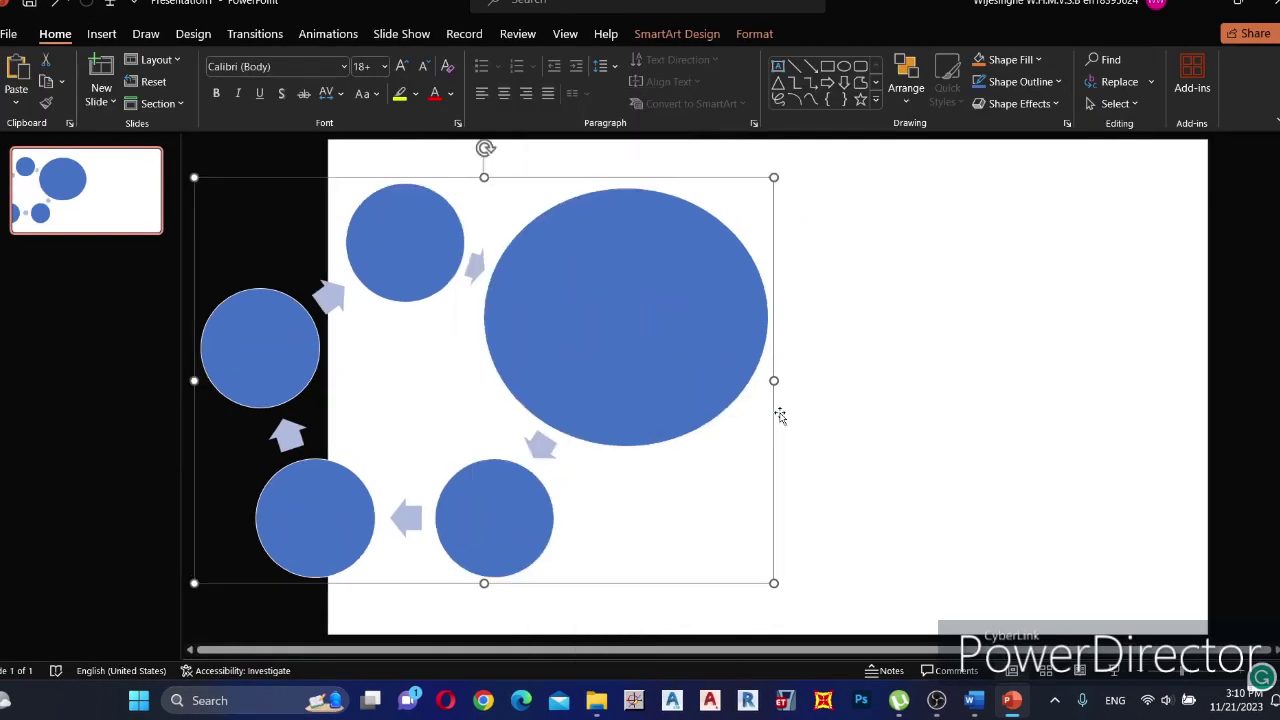
Ungroup the cycle graphic into separate circle and arrow shapes.
right_click(510, 176)
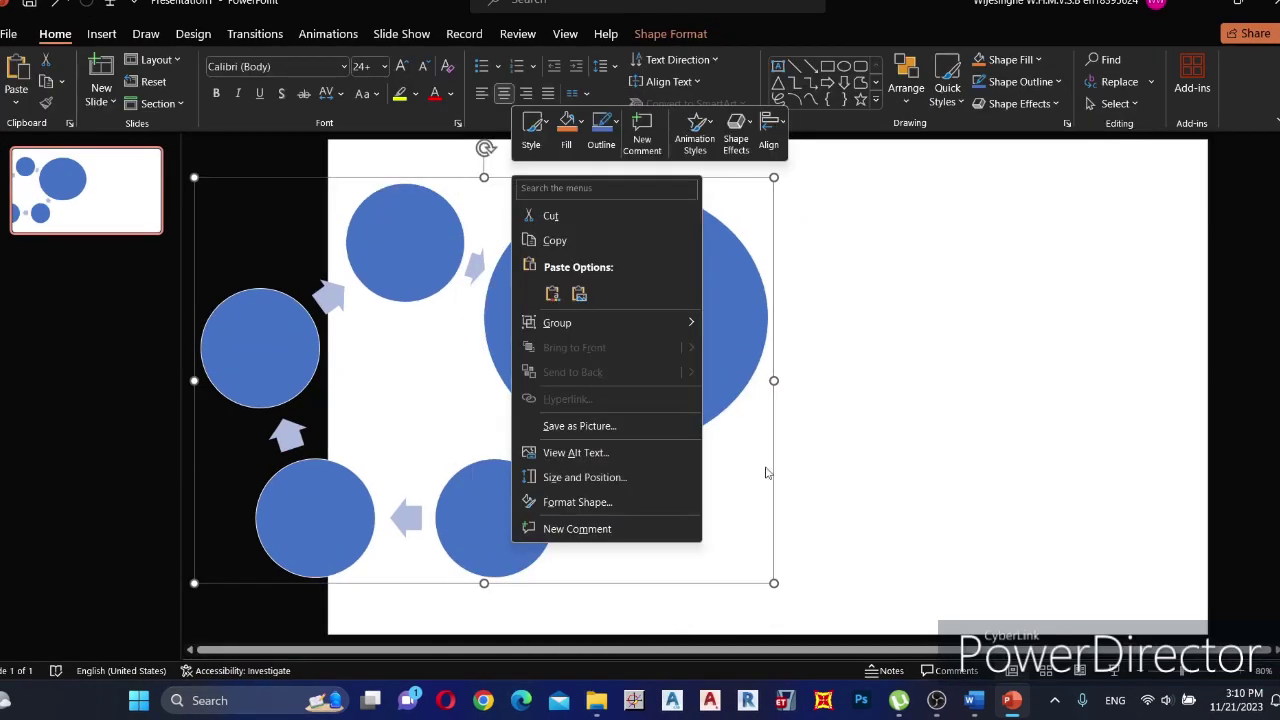
mouse_move(633, 328)
click(753, 376)
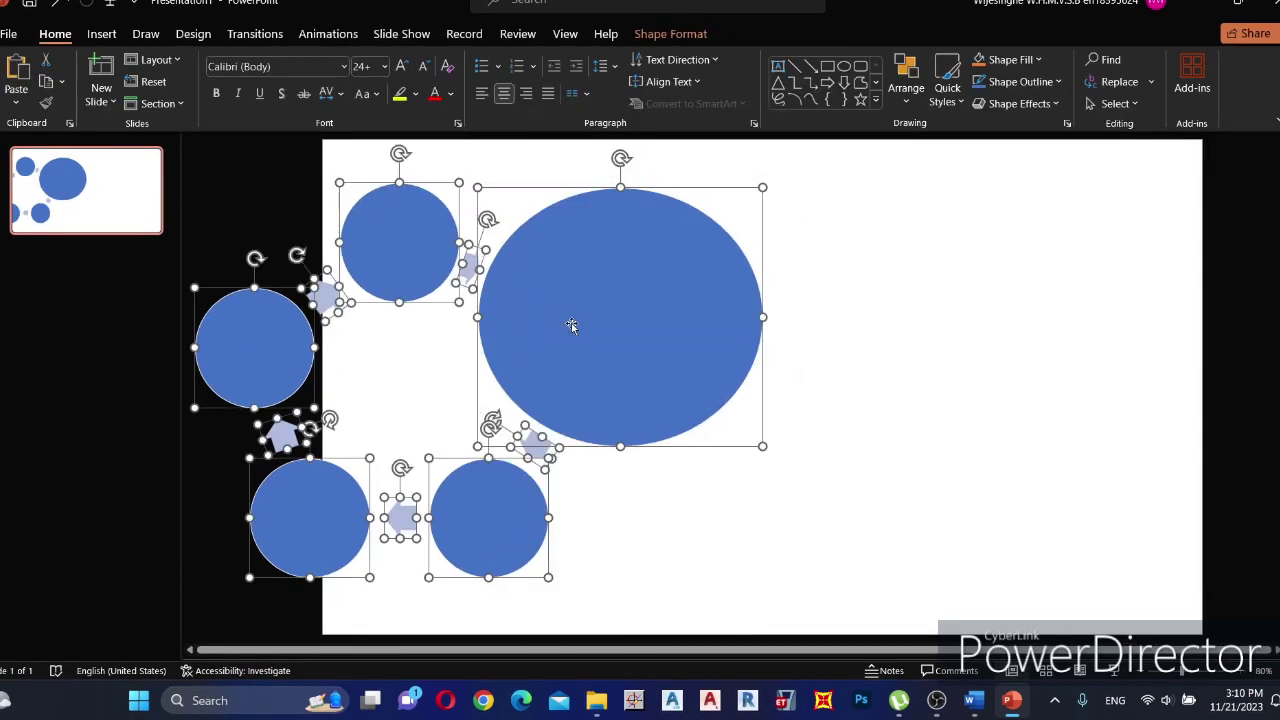
click(851, 430)
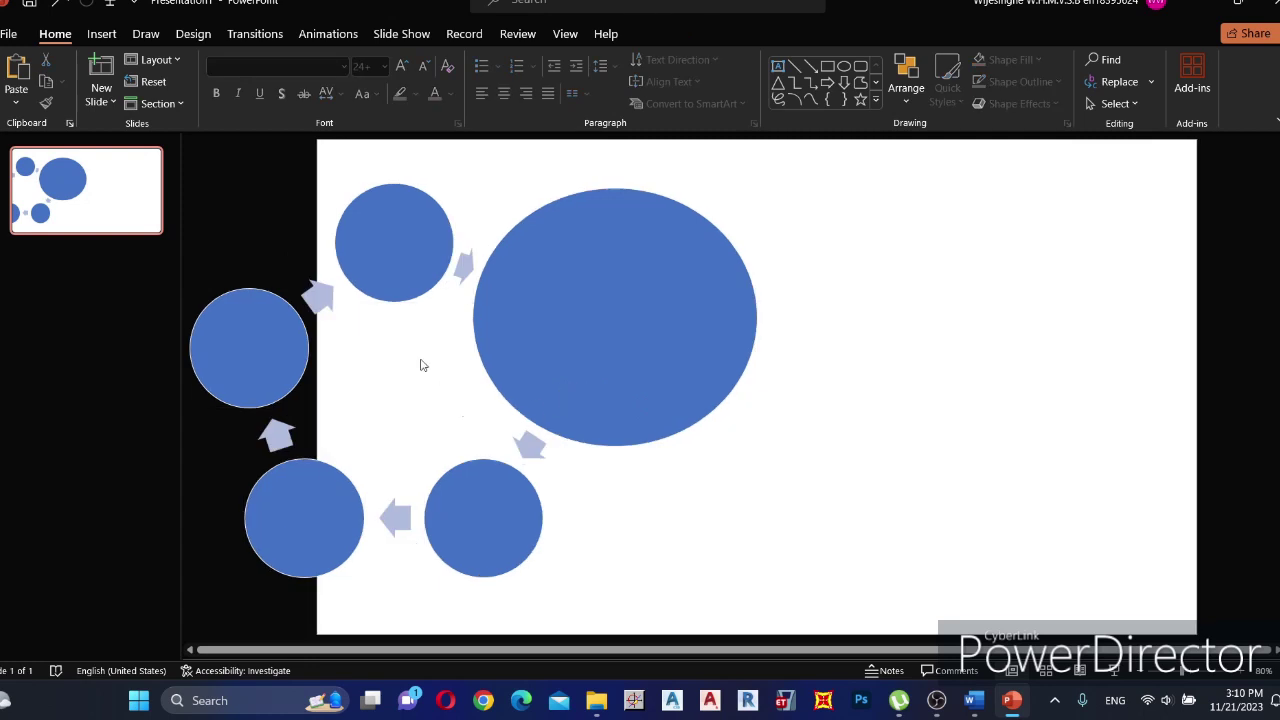
Set the outline weight of all five arrows between the circles to 2¼ pt.
click(465, 280)
shift+click(530, 442)
shift+click(402, 520)
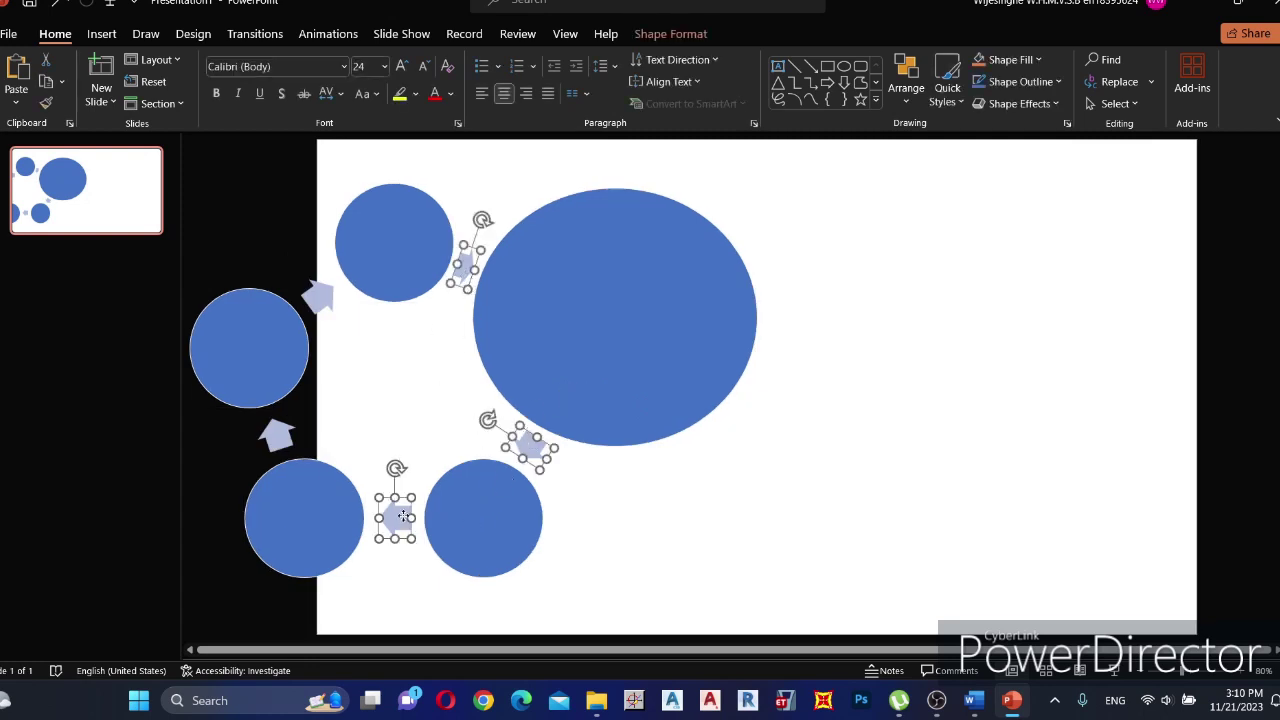
shift+click(290, 447)
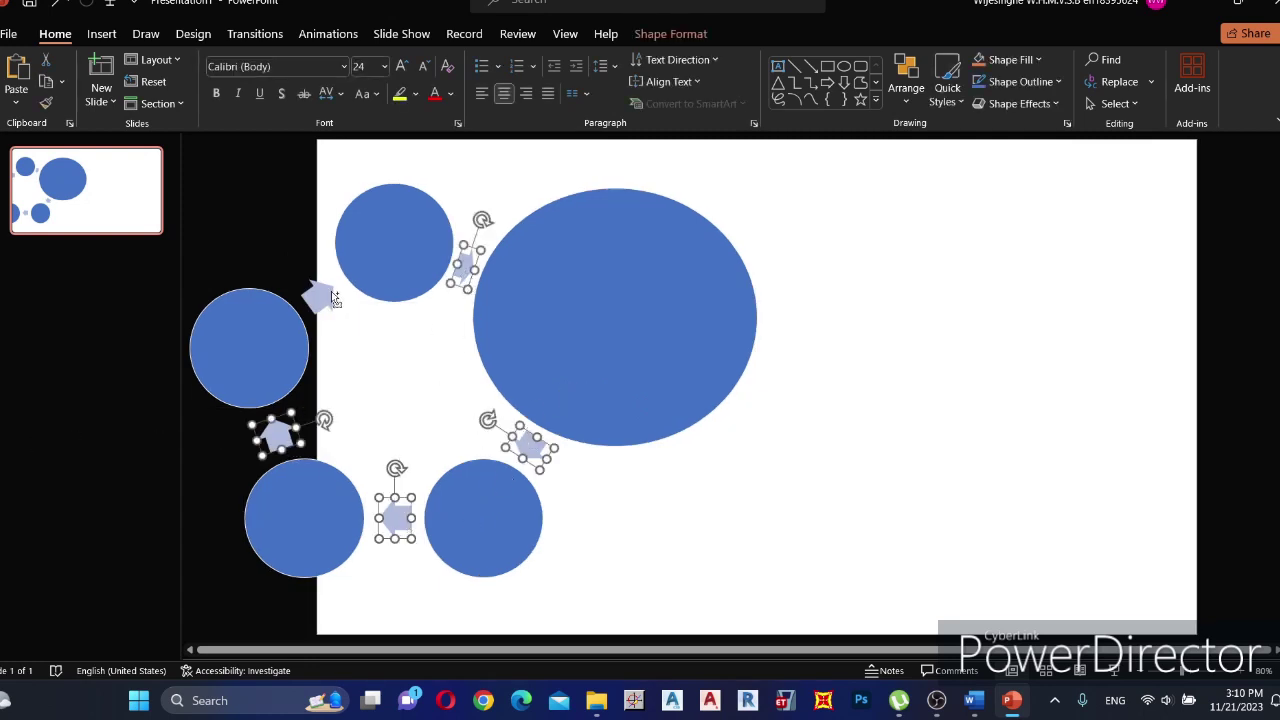
shift+click(330, 298)
click(700, 34)
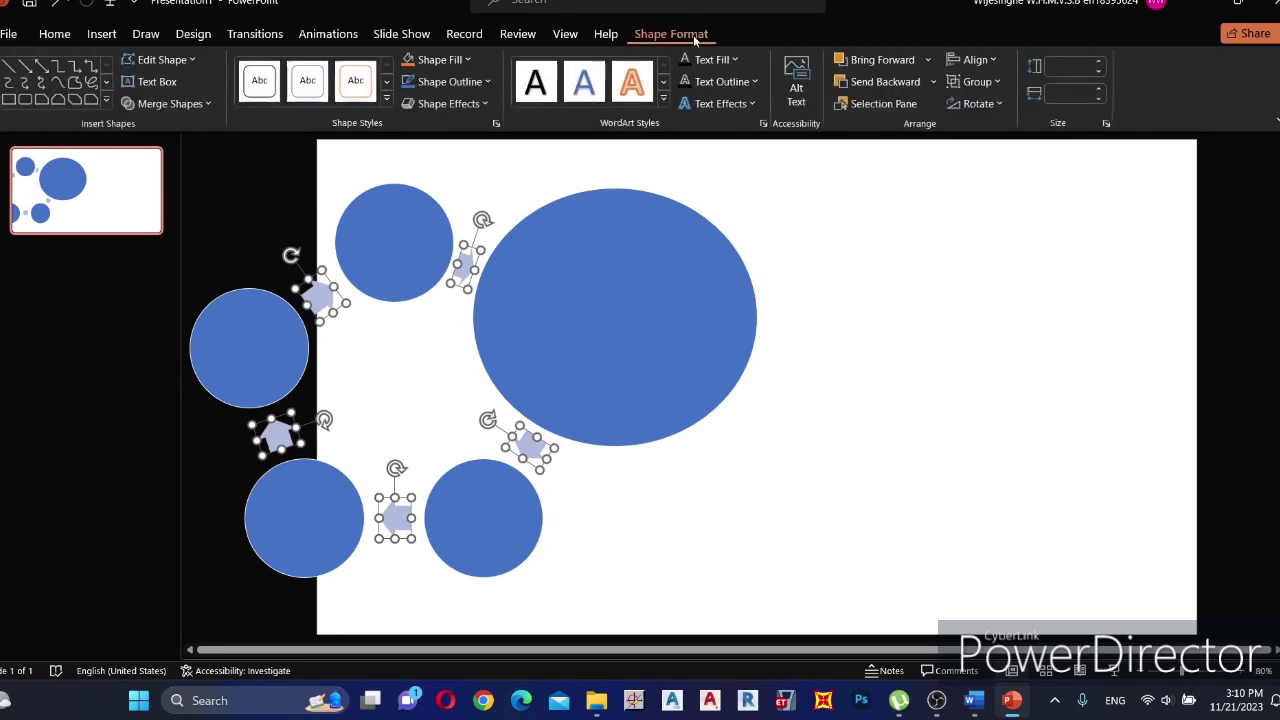
click(420, 84)
mouse_move(513, 350)
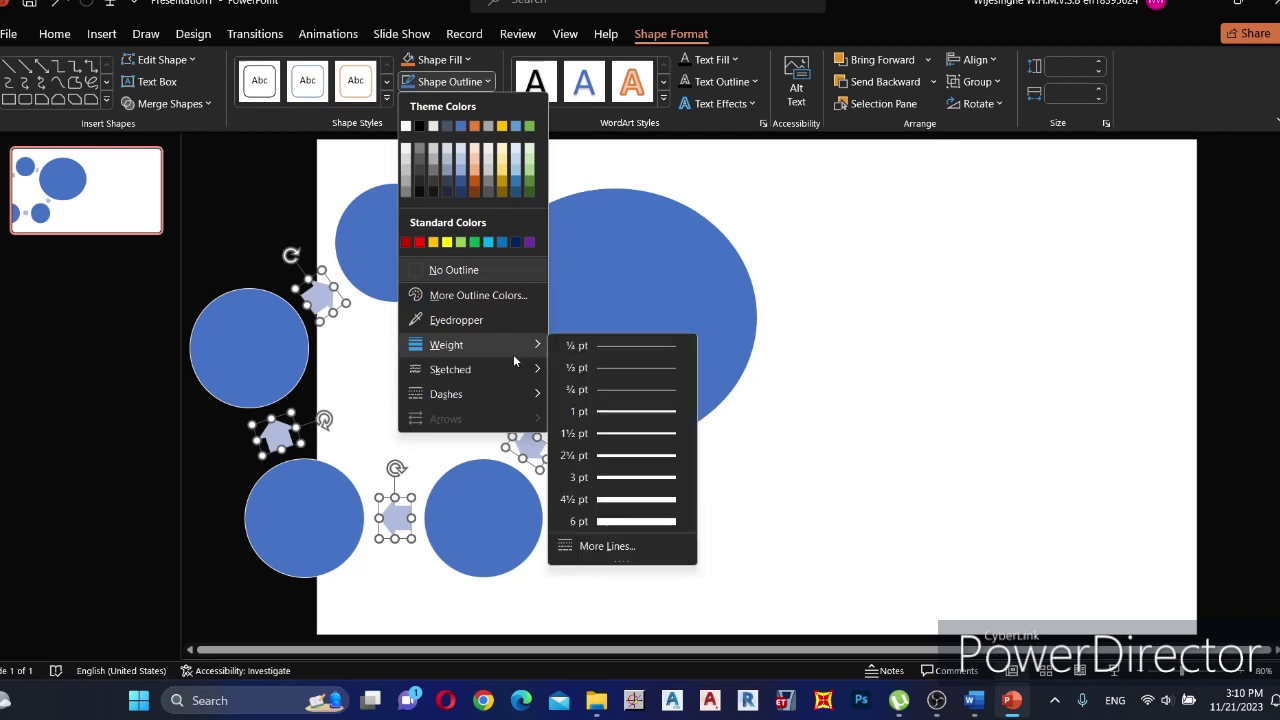
click(737, 81)
click(447, 80)
mouse_move(504, 347)
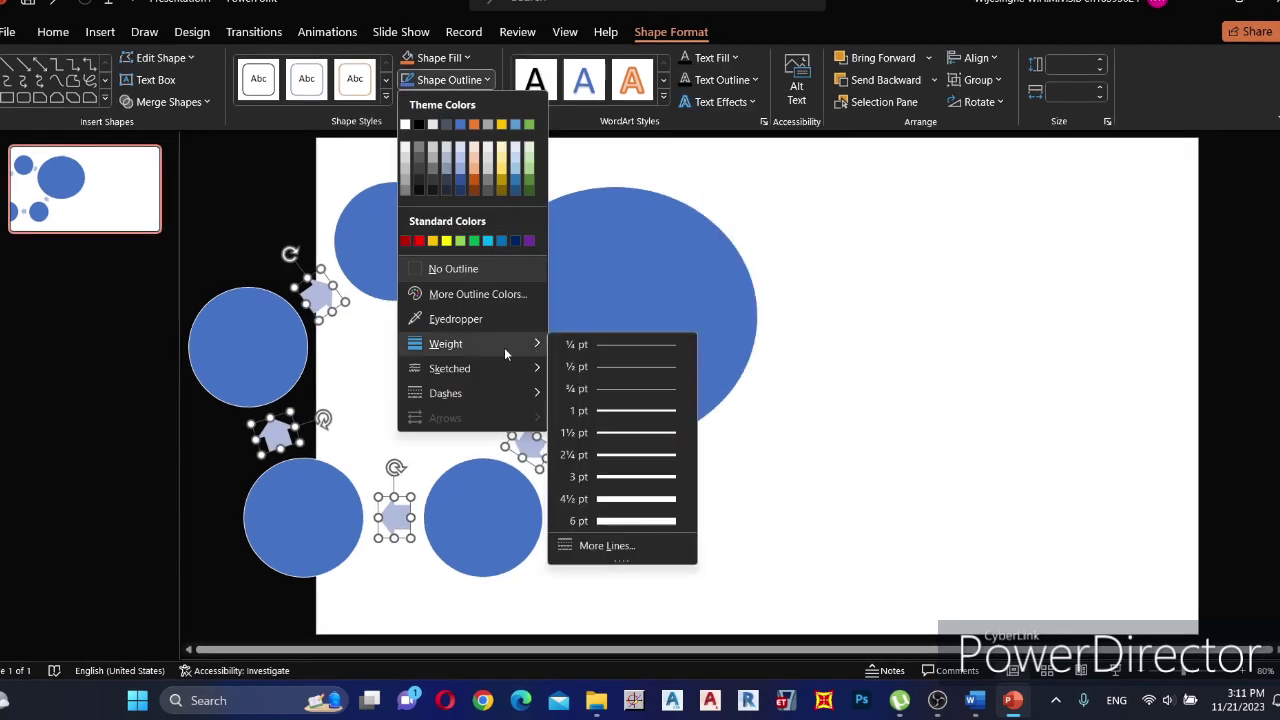
click(643, 461)
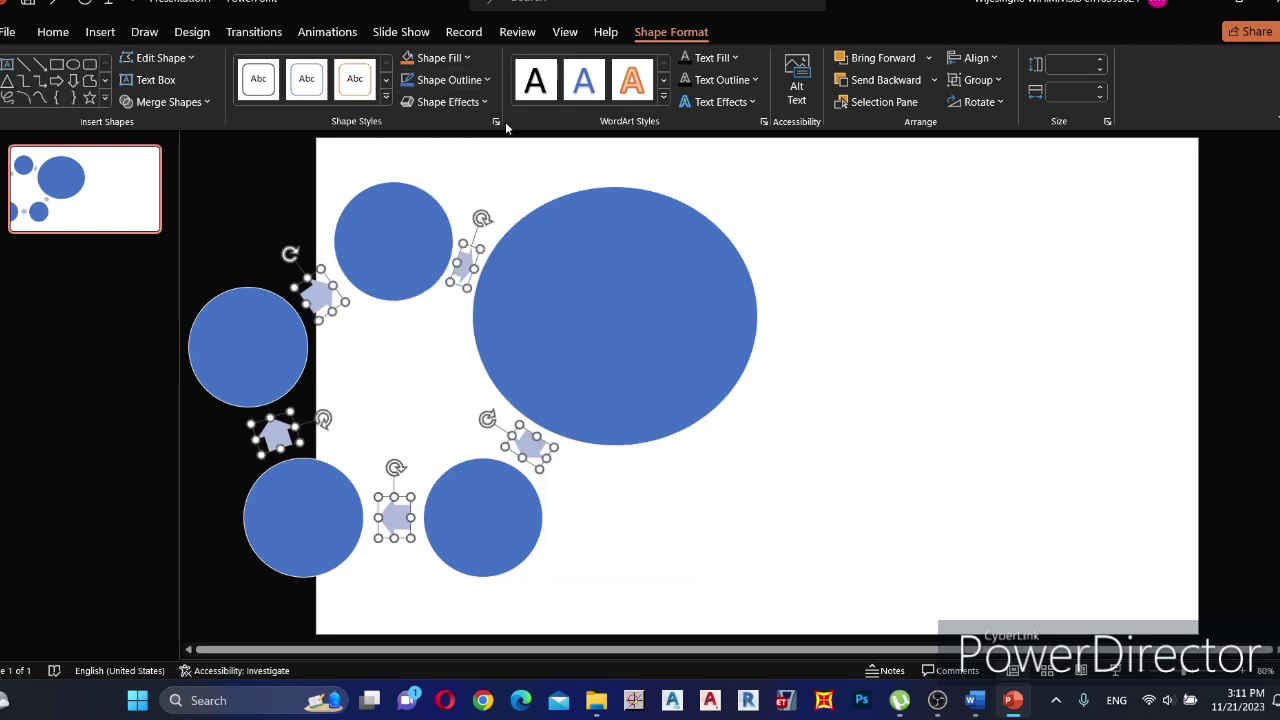
Remove the fill from the five arrows and give them a dark grey outline.
click(436, 57)
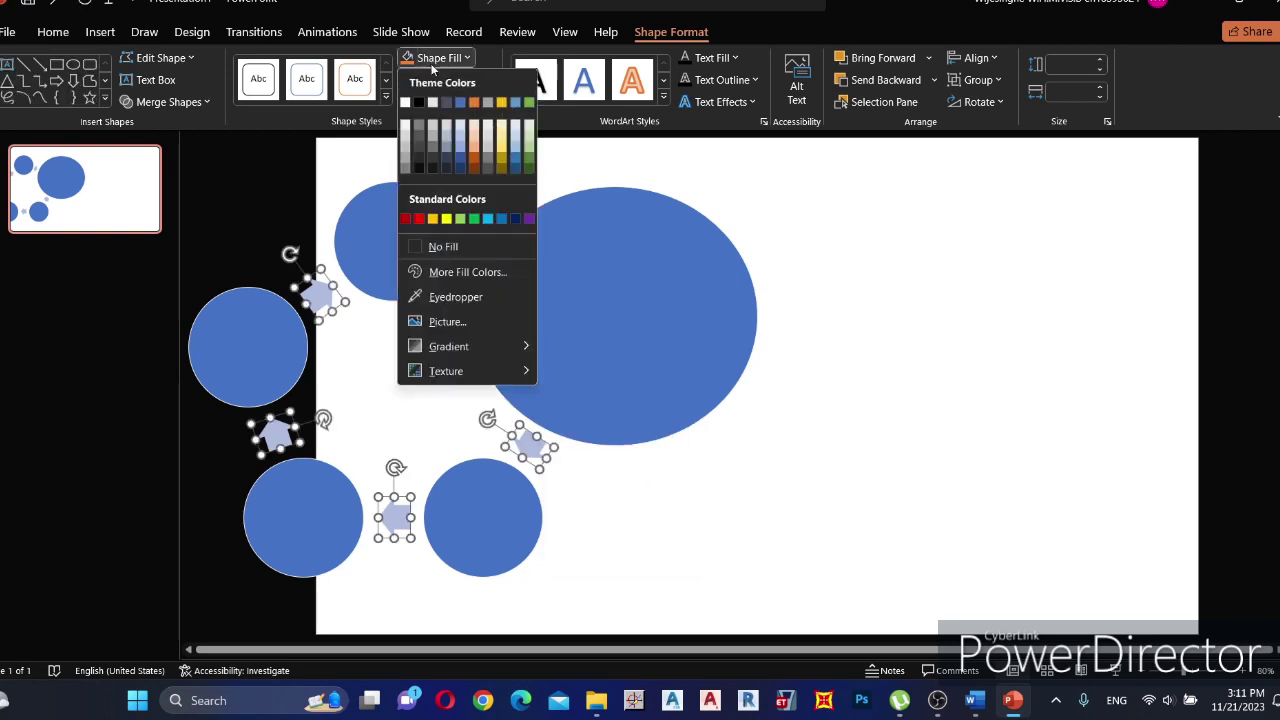
click(466, 245)
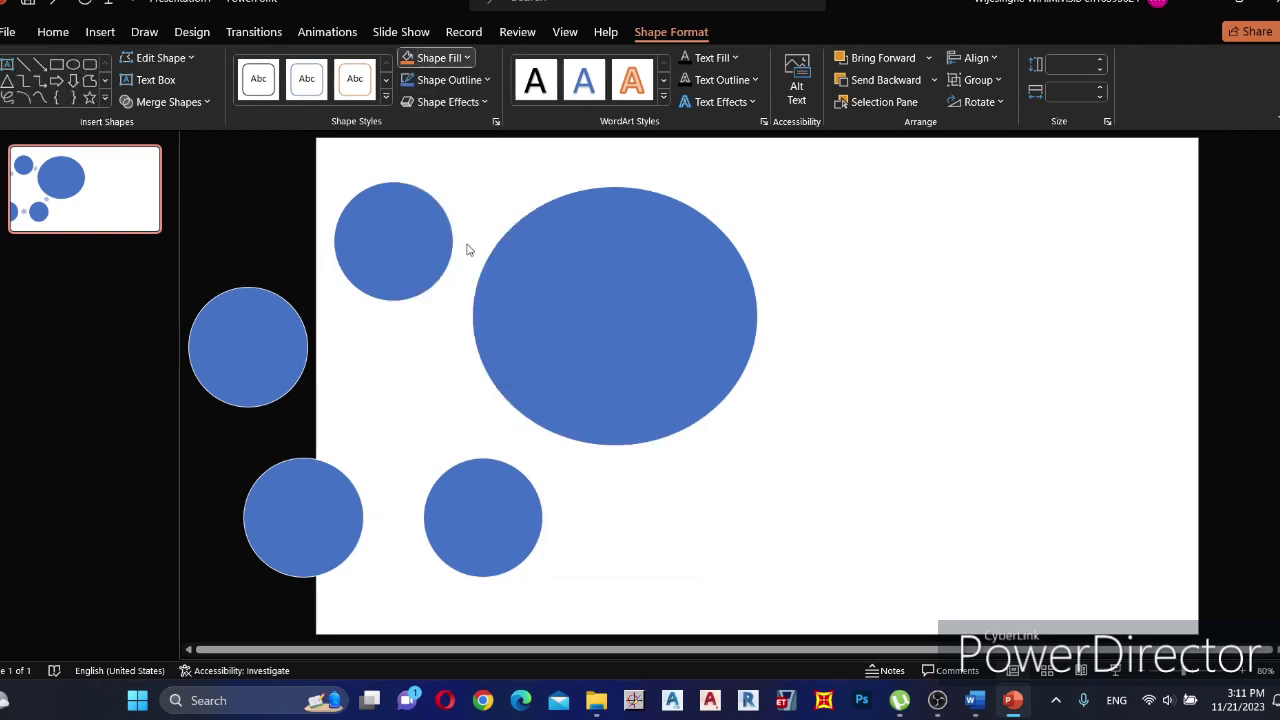
click(452, 80)
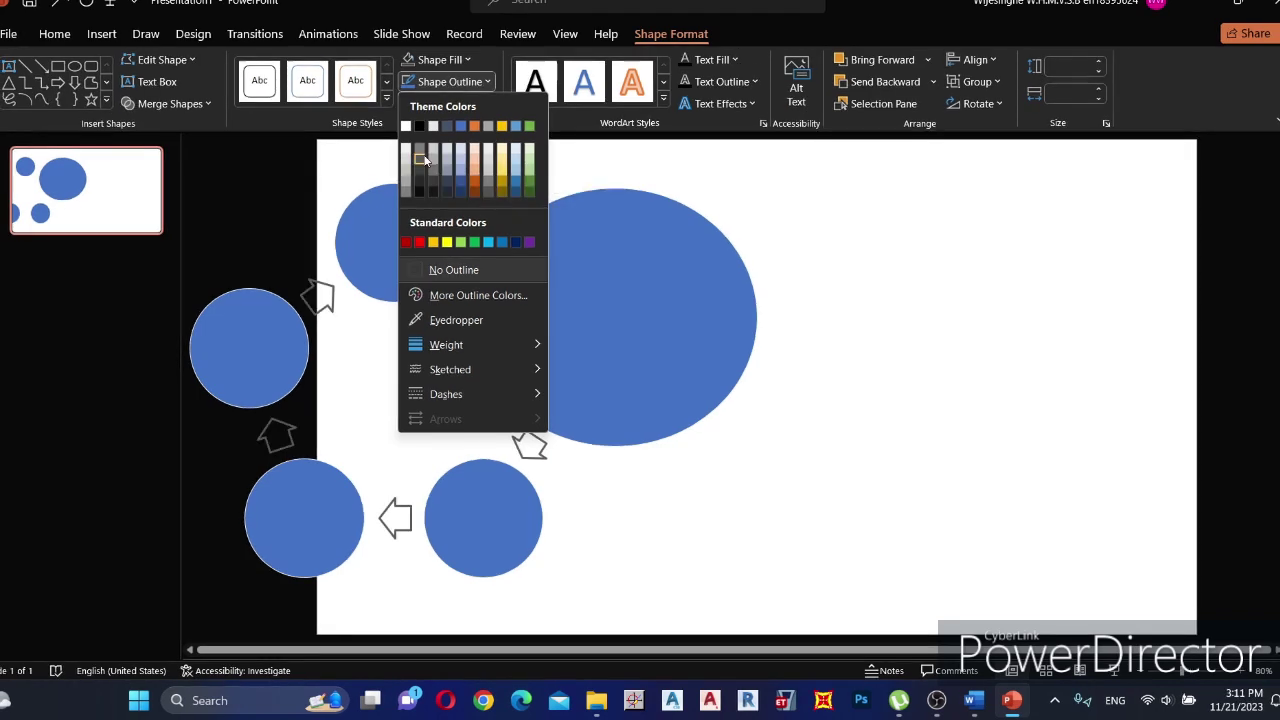
click(424, 151)
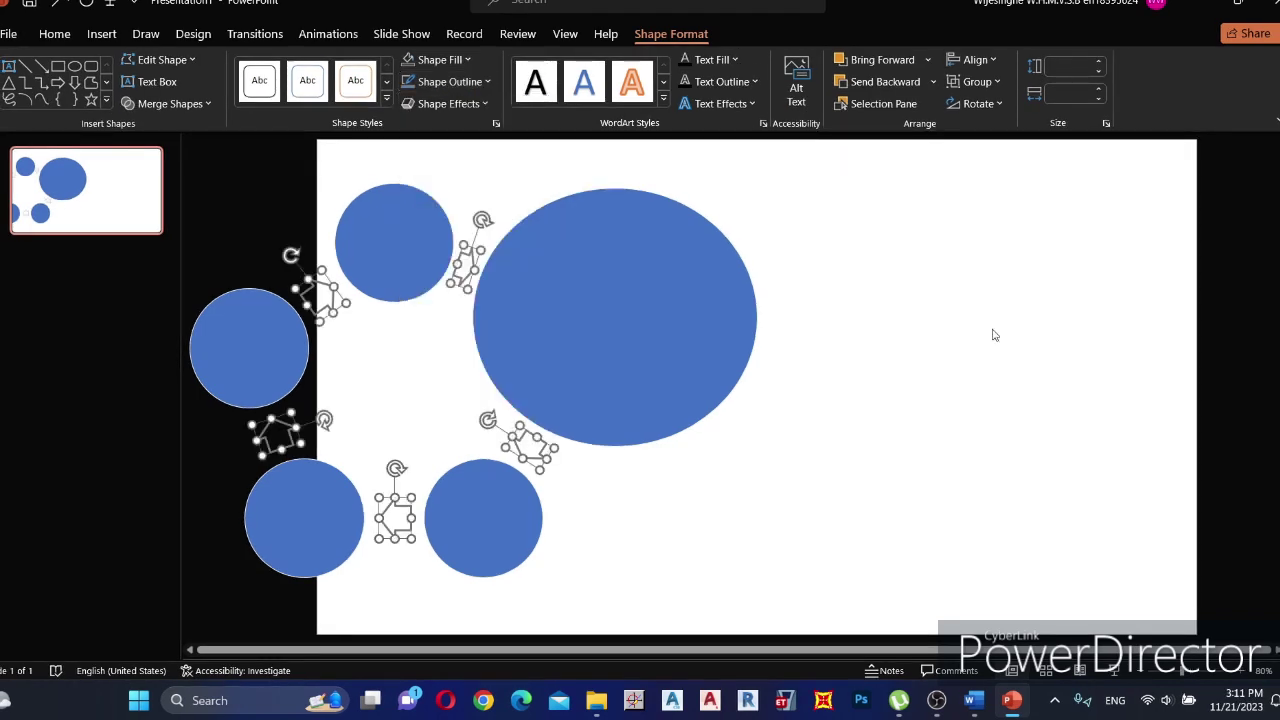
Cut all the circles and arrows from the slide.
click(891, 358)
key(ctrl+a)
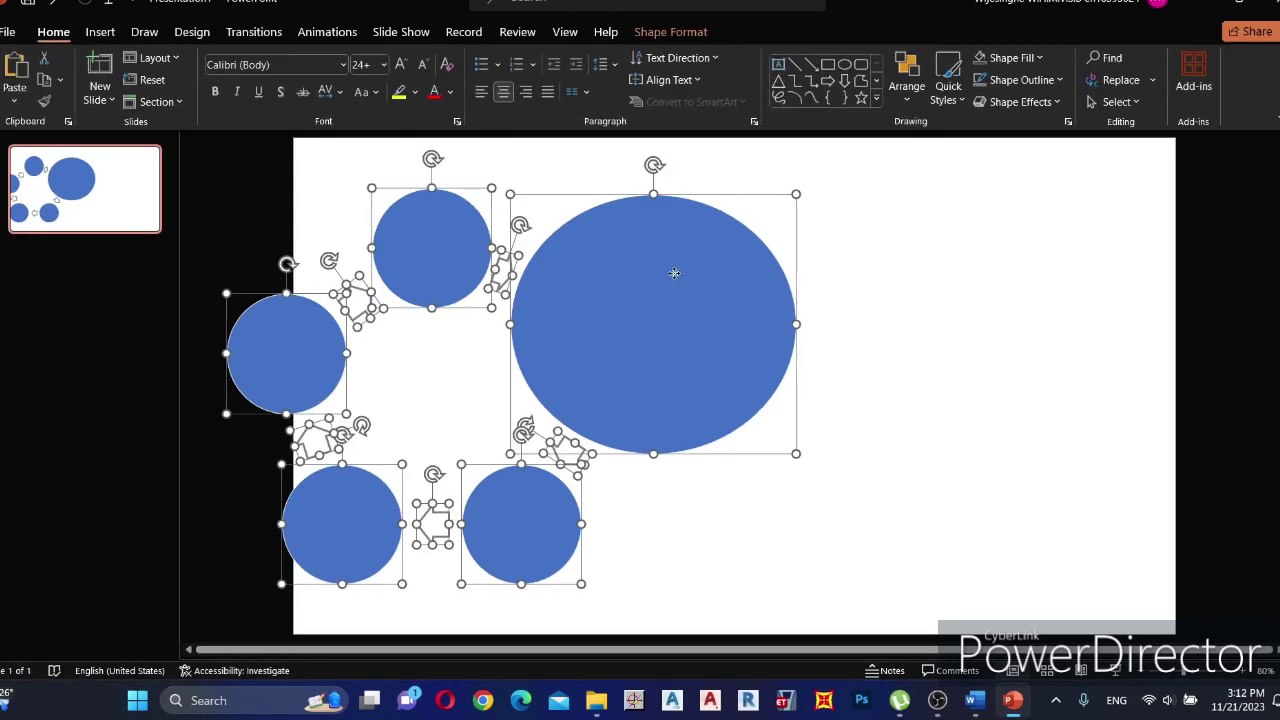
right_click(674, 273)
click(735, 312)
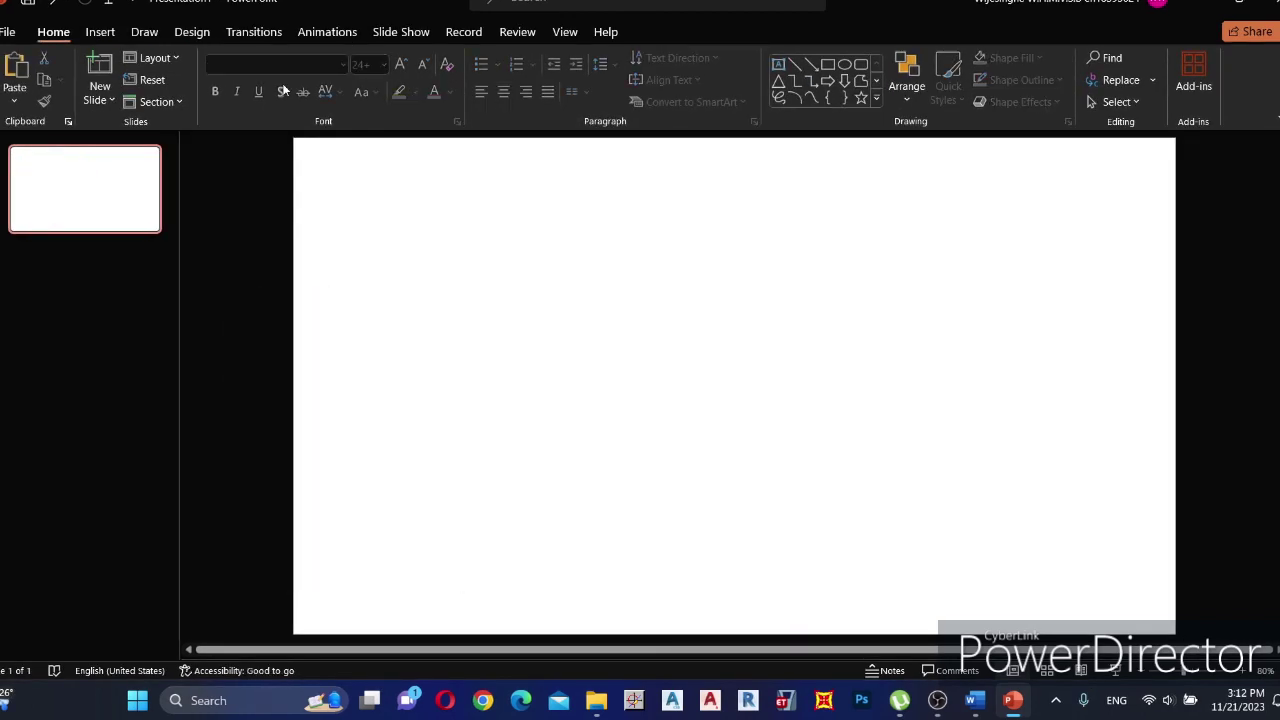
Open the Slide Master view and delete all placeholders from the third slide layout.
click(410, 33)
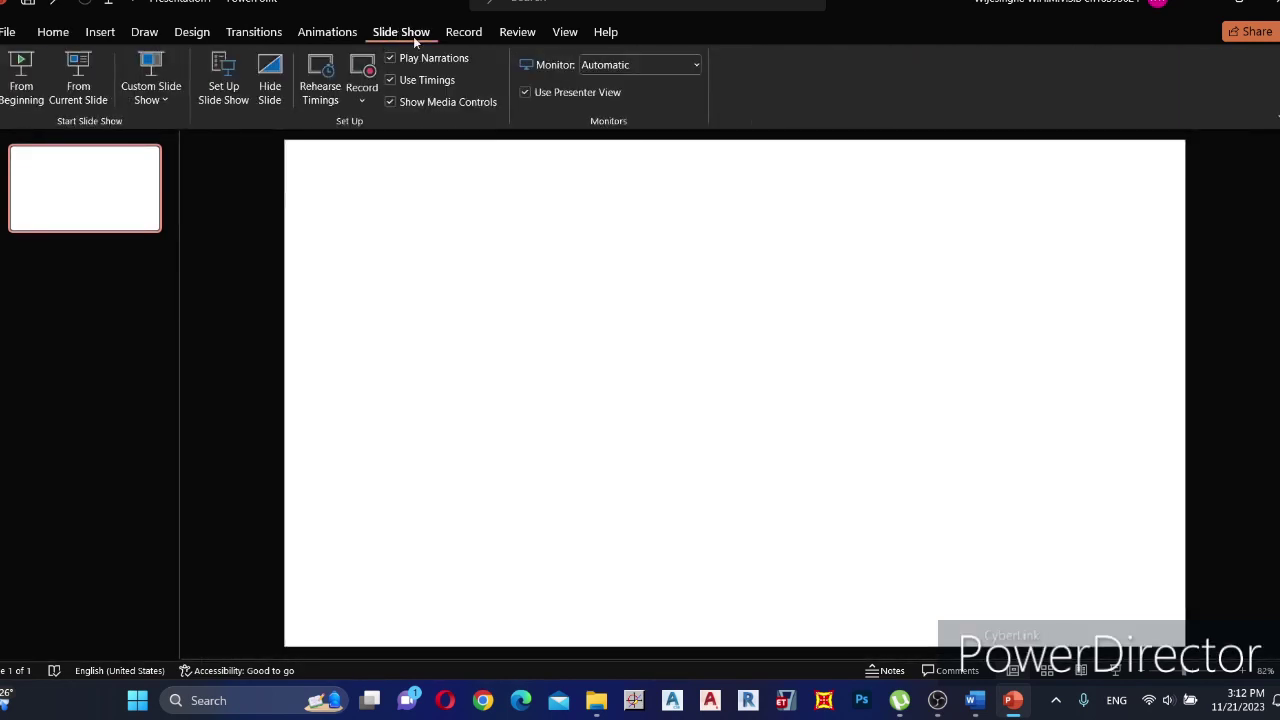
click(600, 33)
click(565, 33)
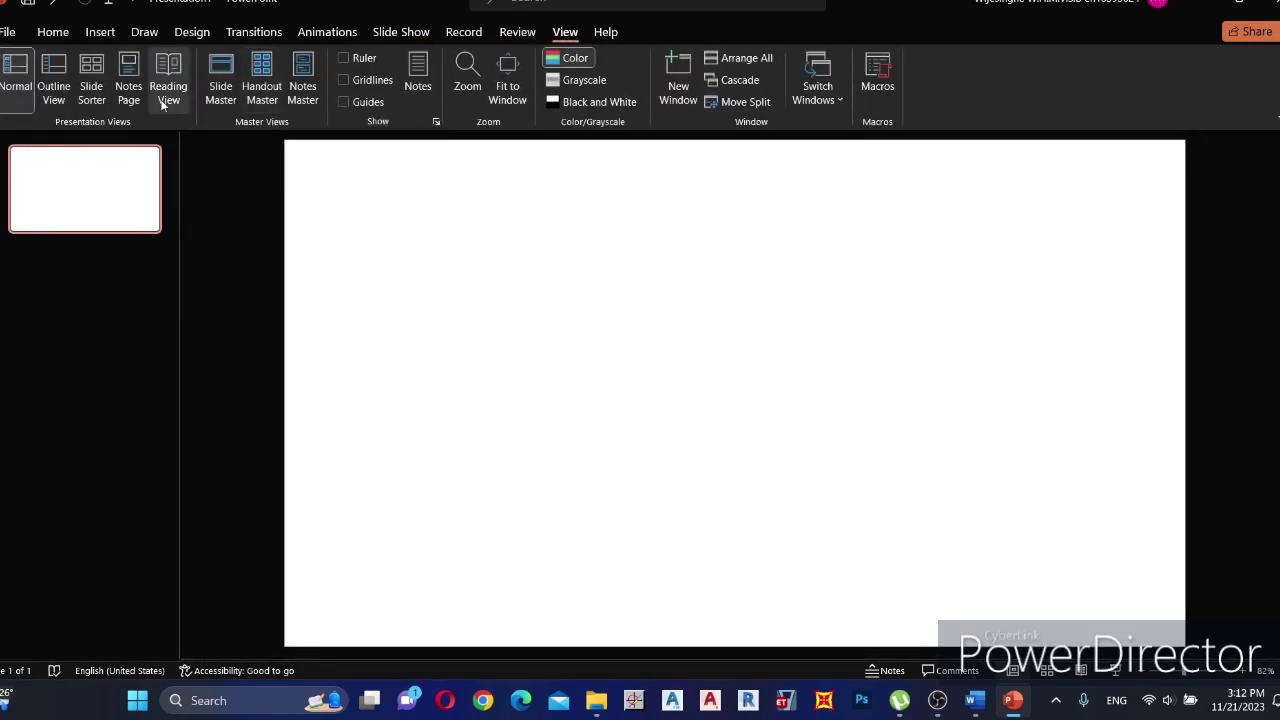
click(220, 90)
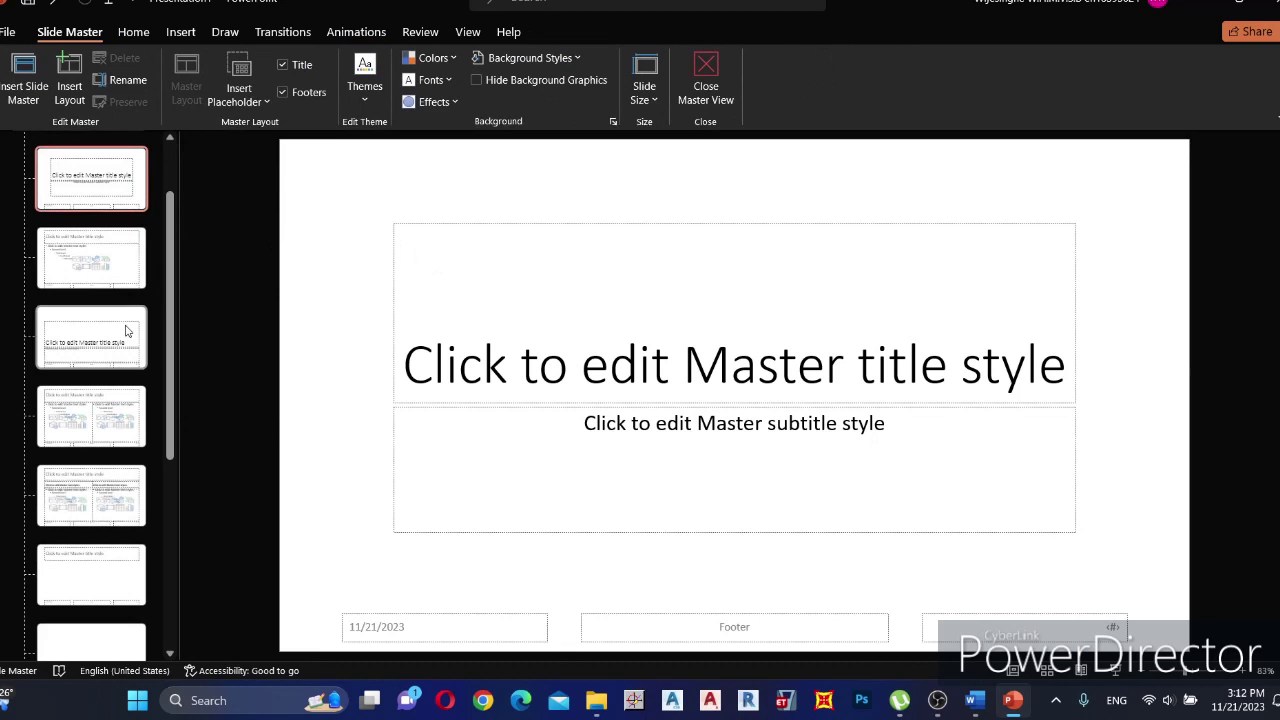
drag(304, 175, 1192, 652)
key(Delete)
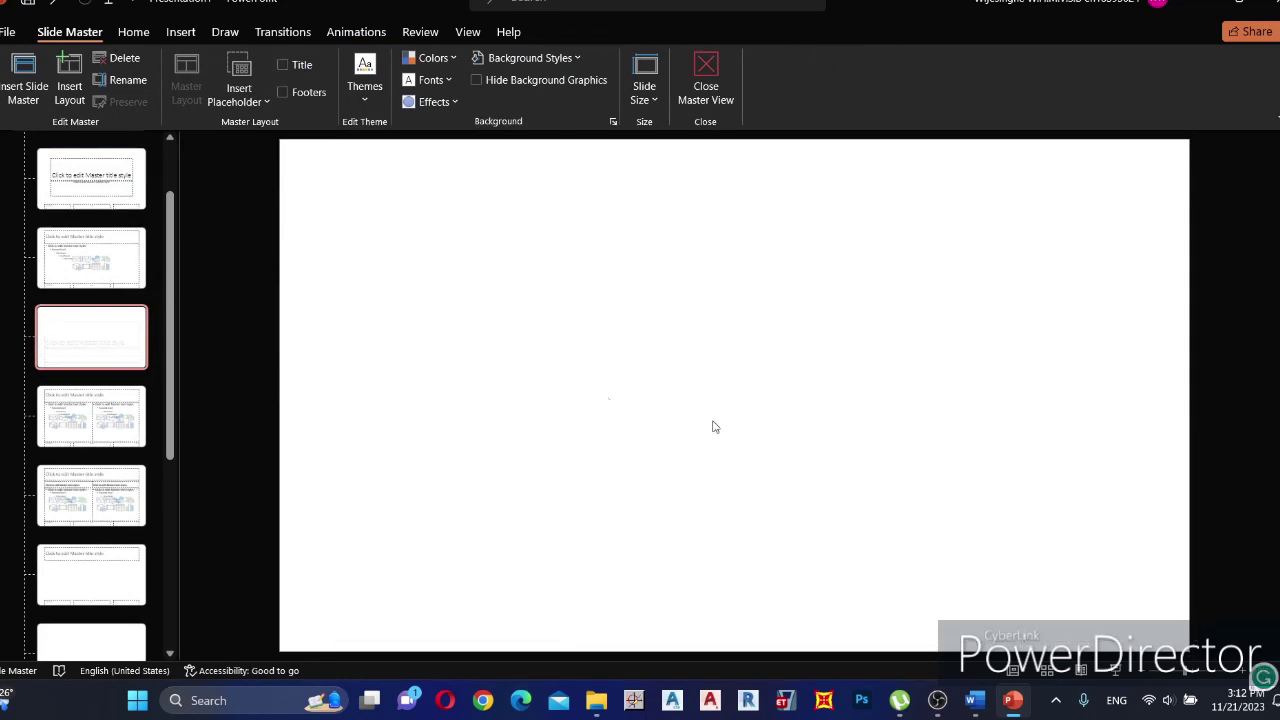
Paste the circles and arrows onto the emptied layout using the destination theme.
right_click(433, 325)
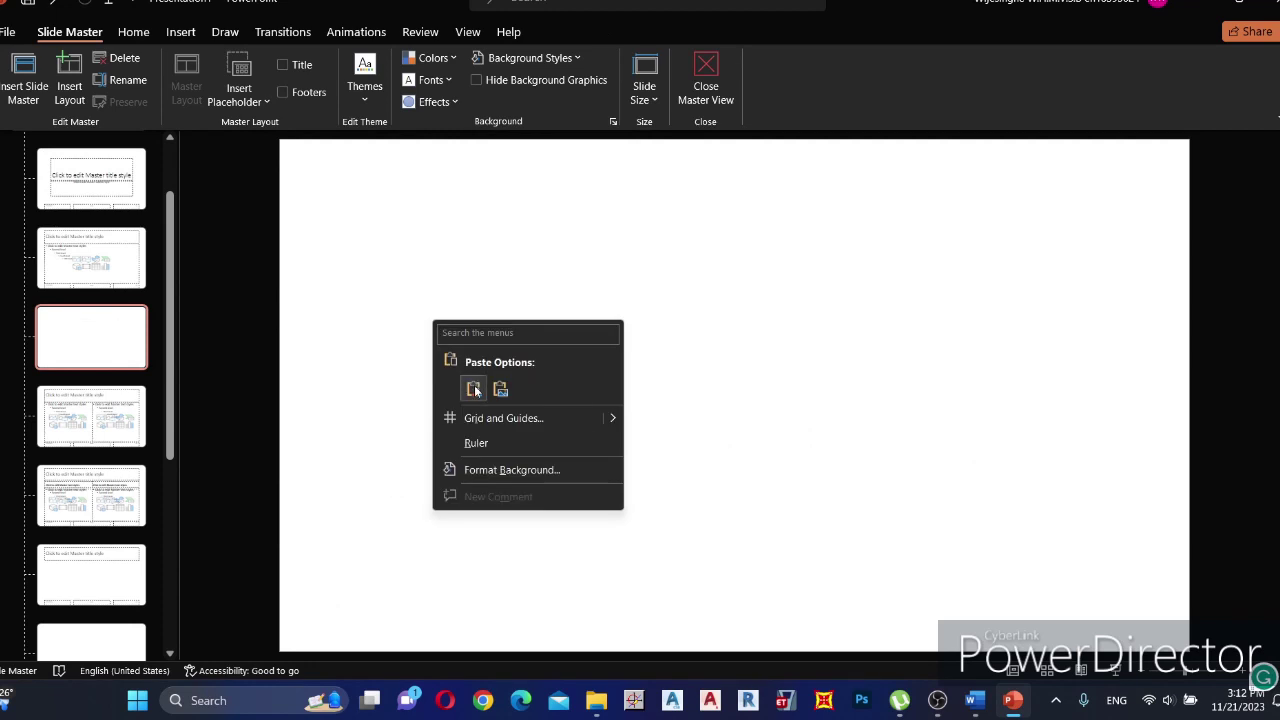
click(474, 389)
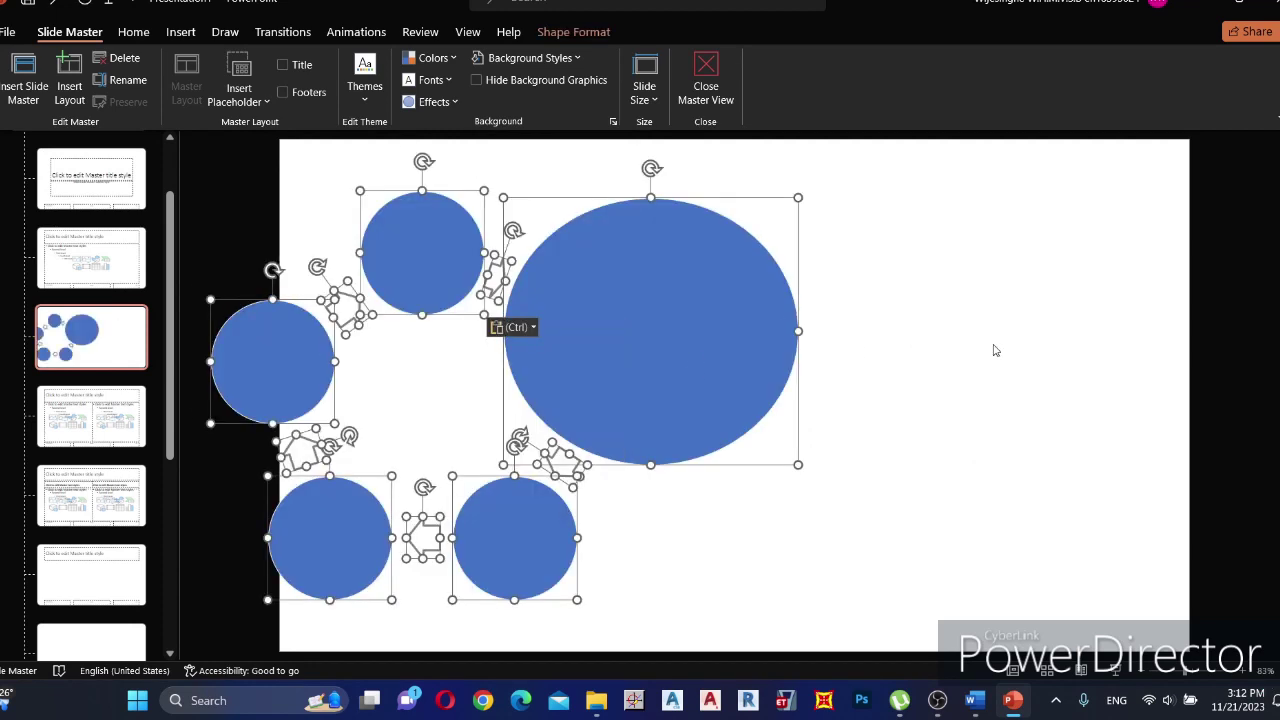
click(876, 300)
Insert a picture placeholder about 4.39" high and 5.11" wide over the large circle.
click(265, 99)
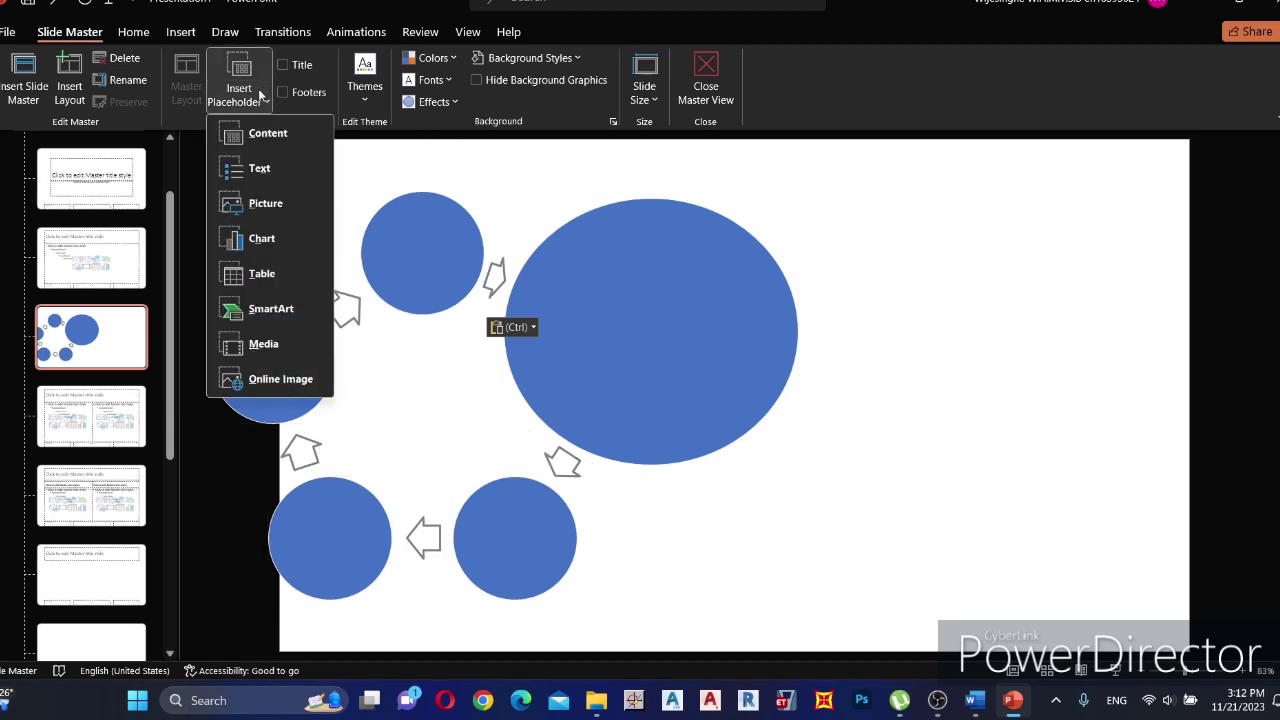
click(250, 107)
click(242, 103)
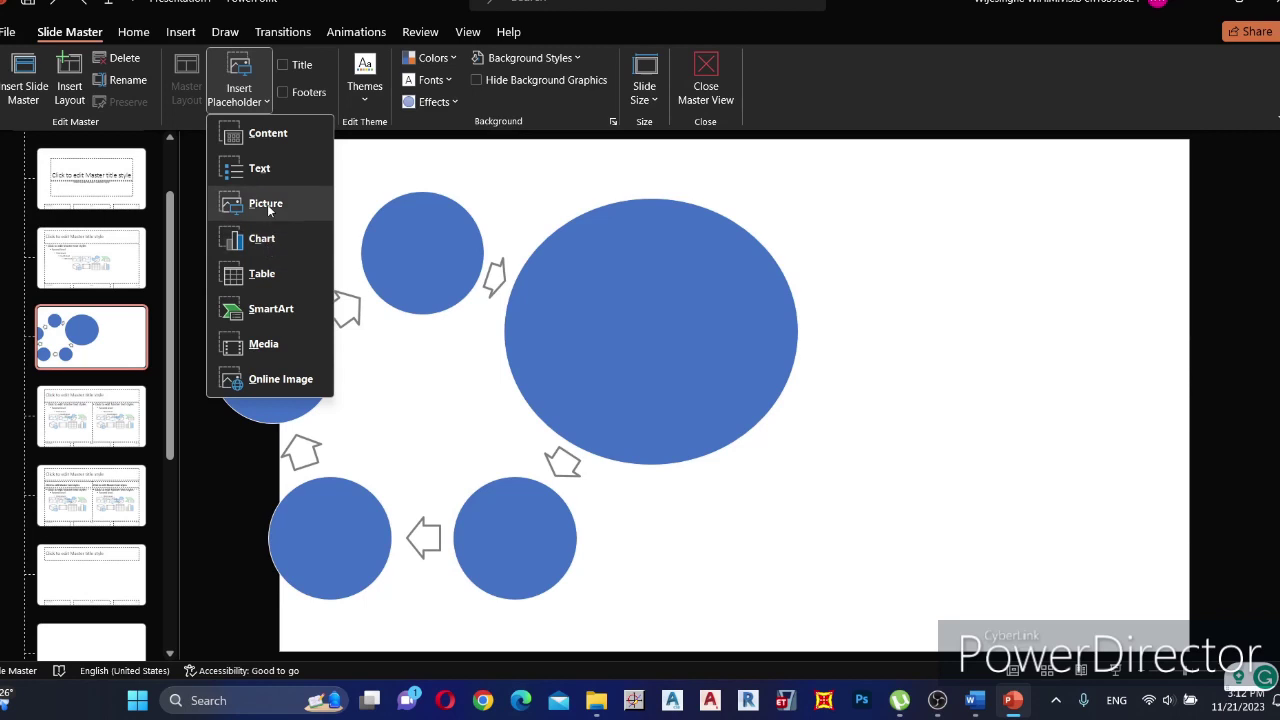
click(265, 203)
drag(481, 177, 829, 475)
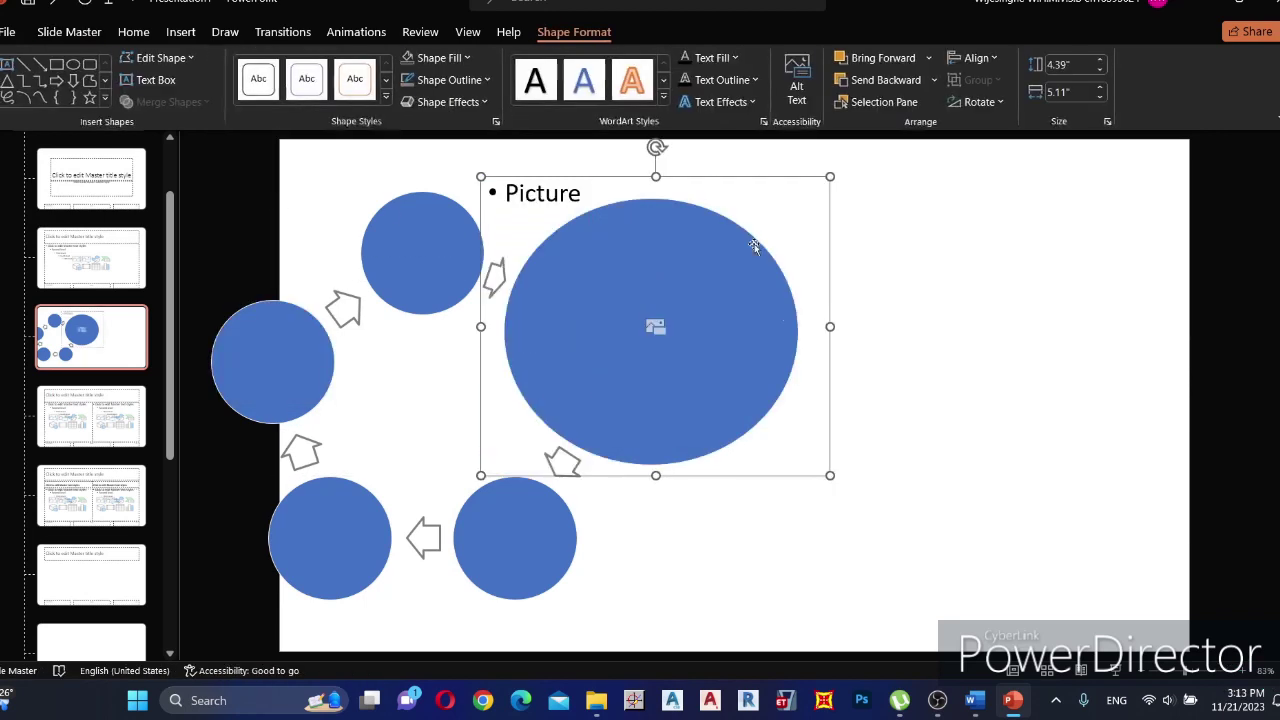
Send the picture placeholder behind the large circle and intersect the two shapes into a circular placeholder.
right_click(738, 201)
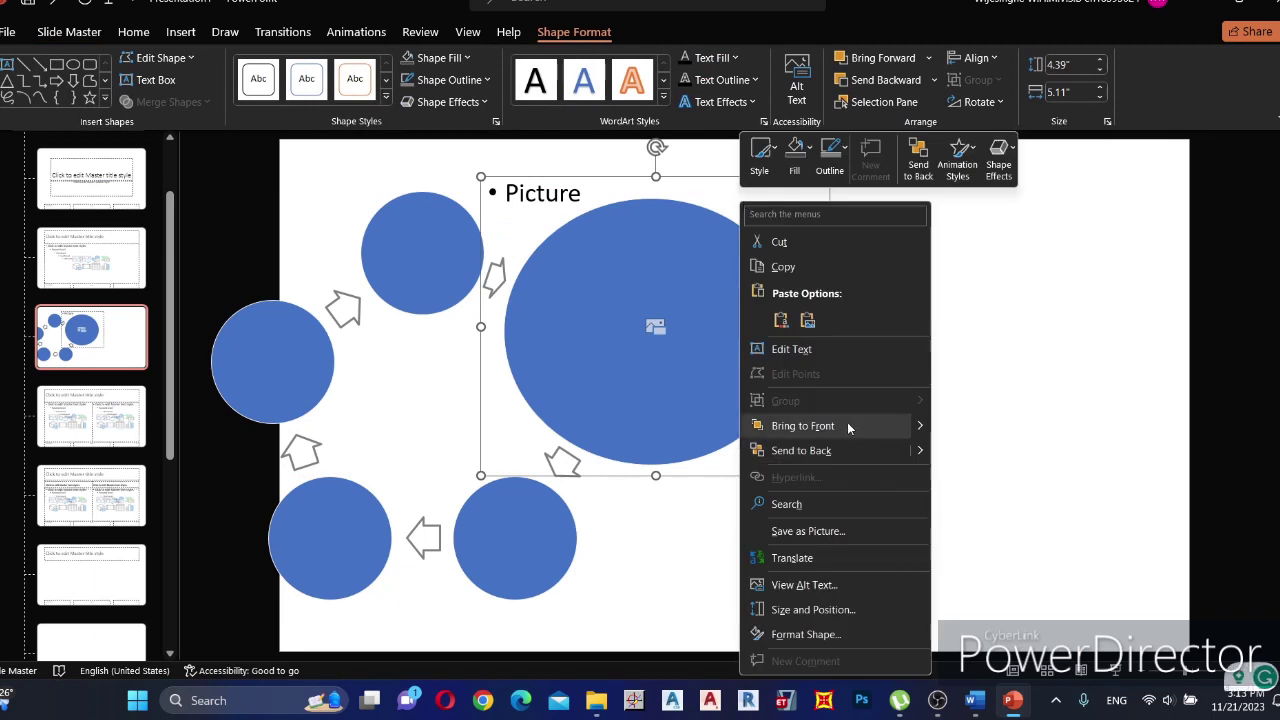
mouse_move(879, 452)
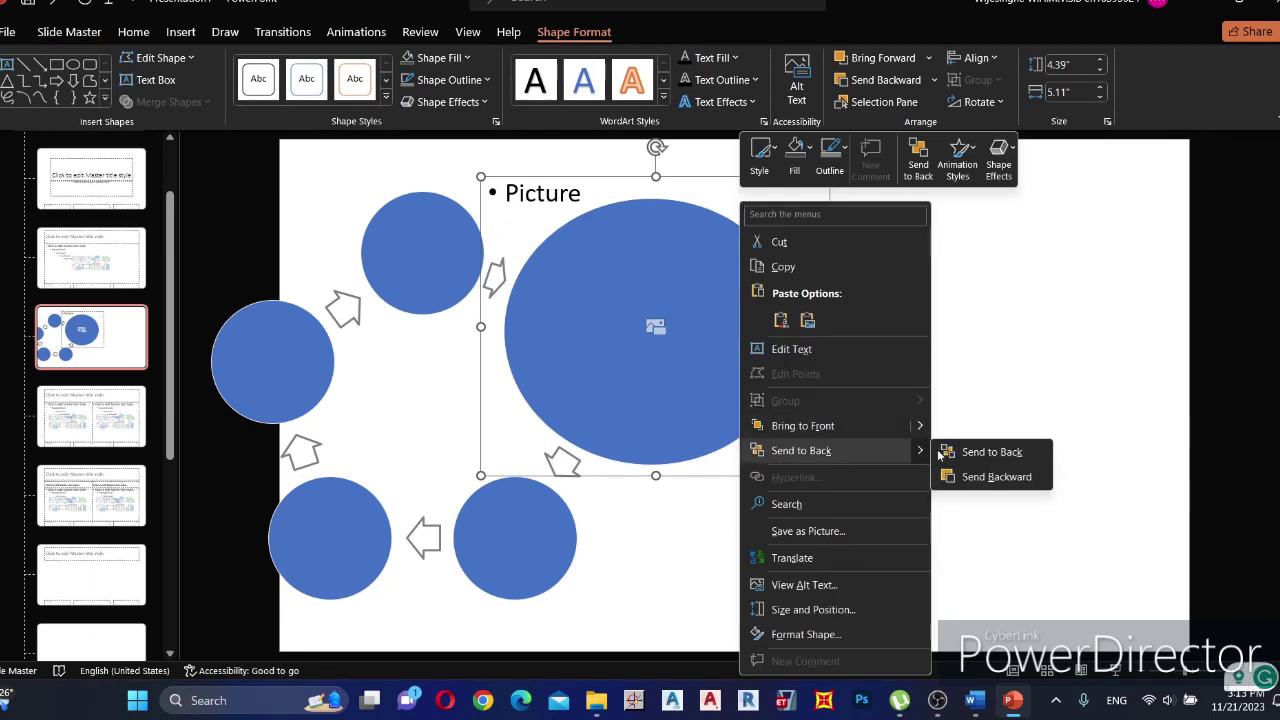
click(998, 449)
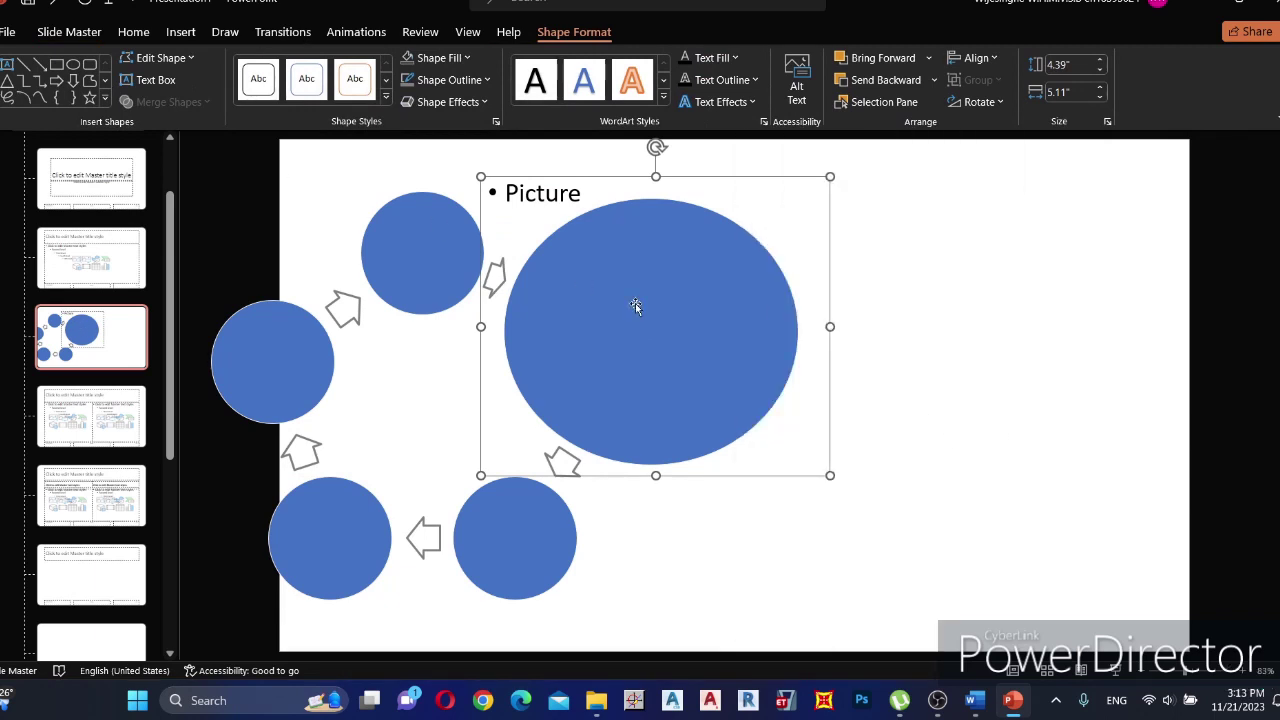
shift+click(635, 304)
click(188, 102)
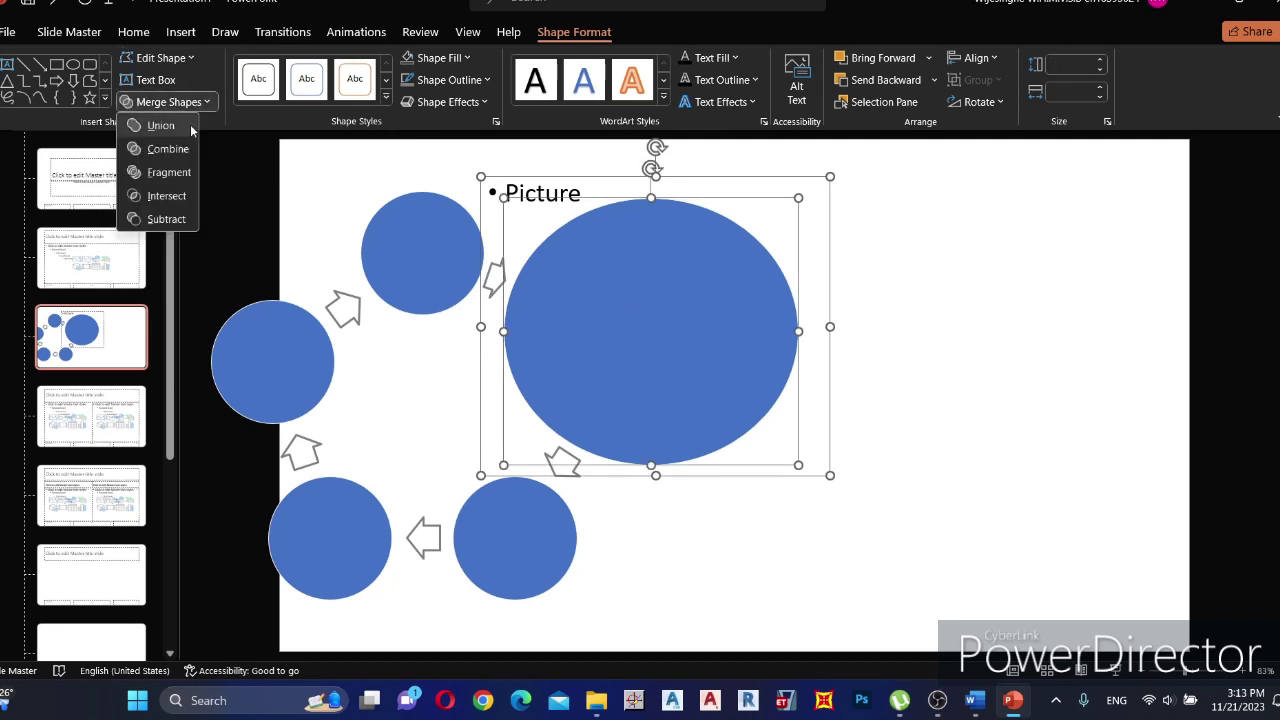
click(166, 196)
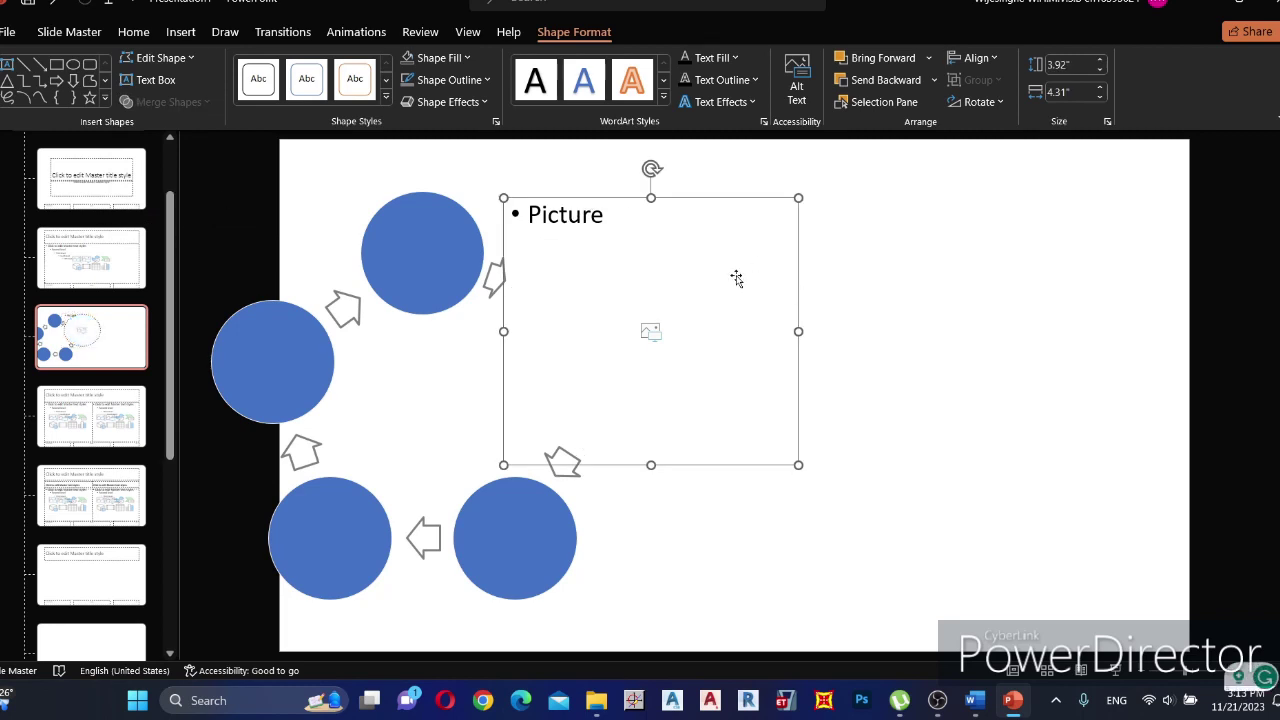
Give the large circular picture placeholder a dotted pattern fill.
right_click(656, 252)
click(762, 632)
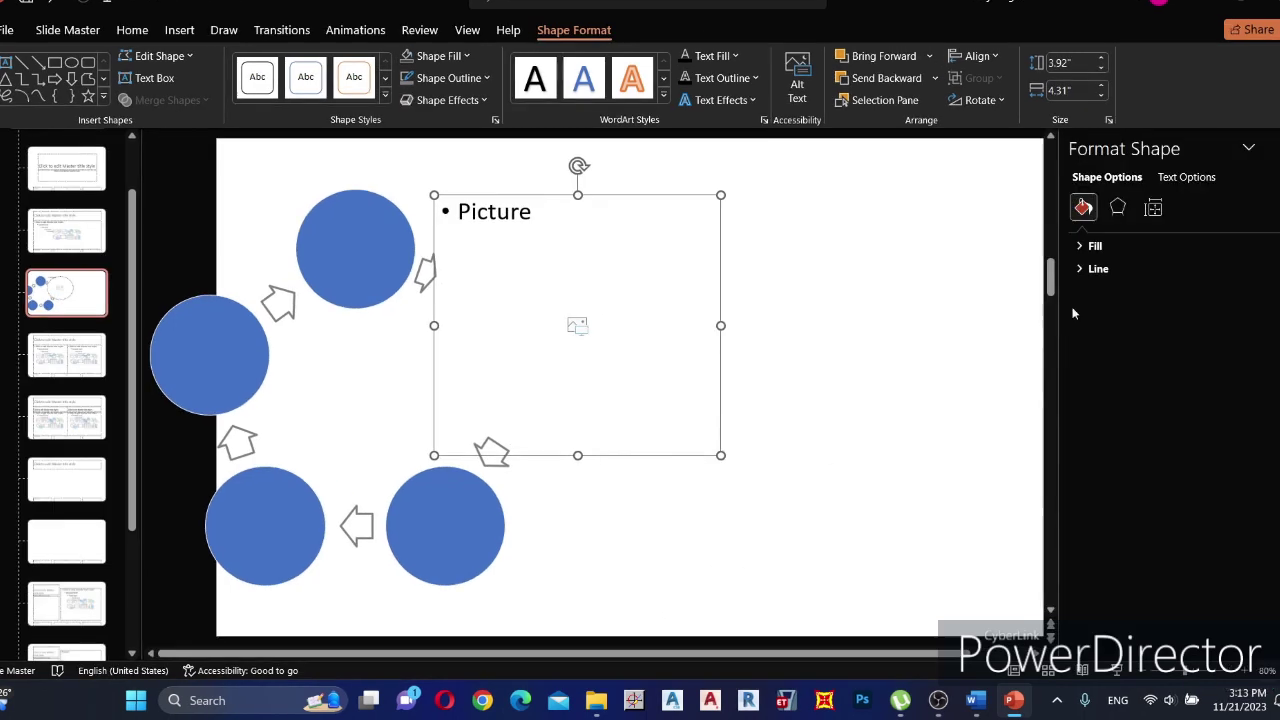
click(1096, 246)
click(1094, 352)
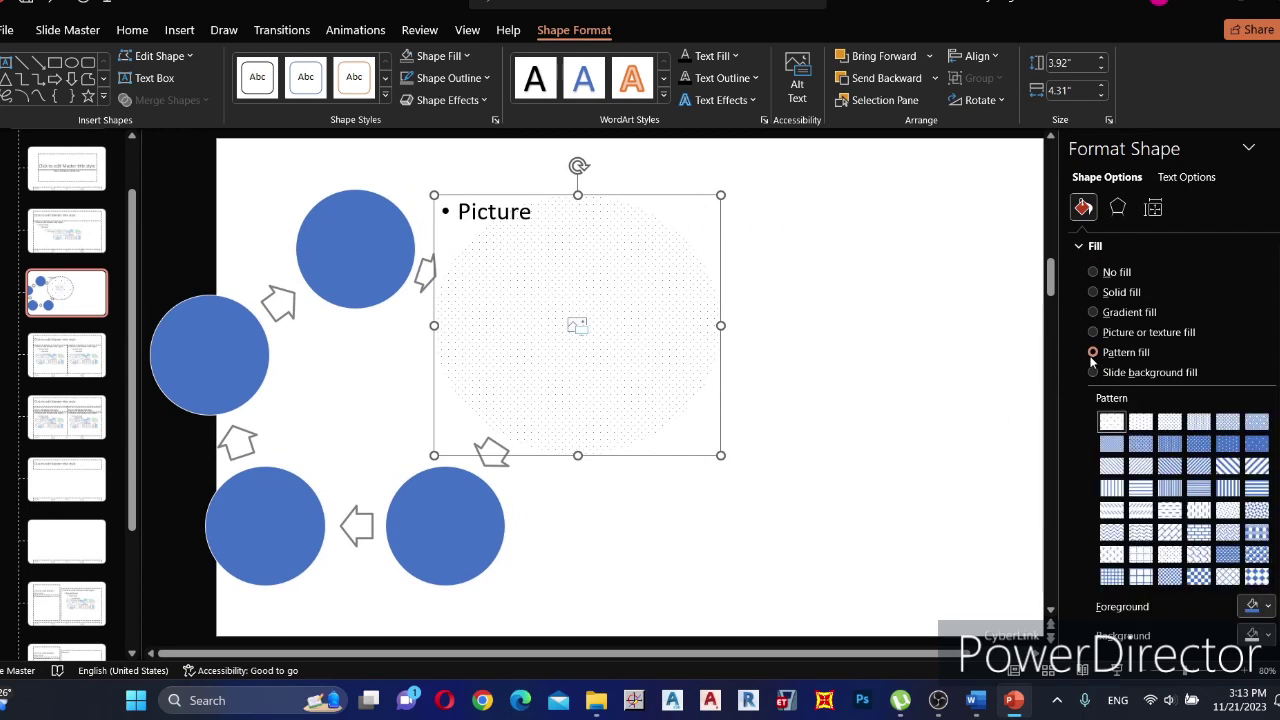
click(901, 398)
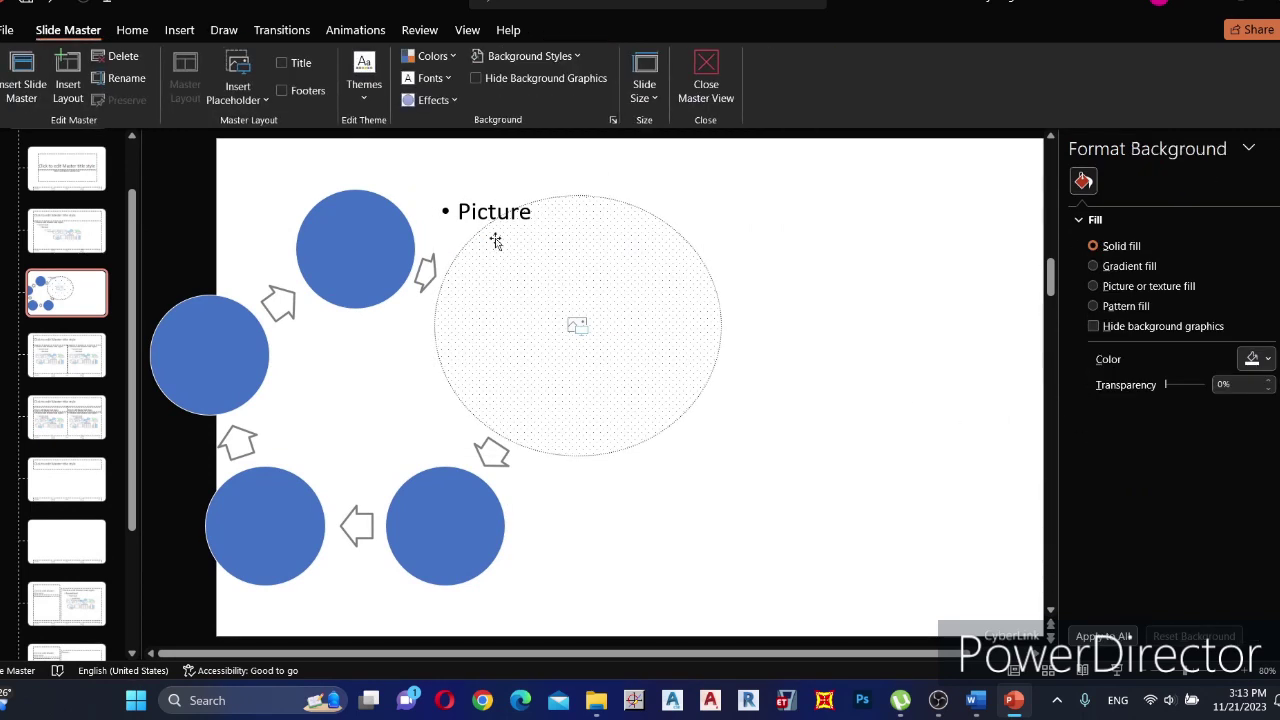
Copy the placeholder over the uppermost small circle, send it to the back and intersect it with that circle.
drag(538, 262, 317, 185)
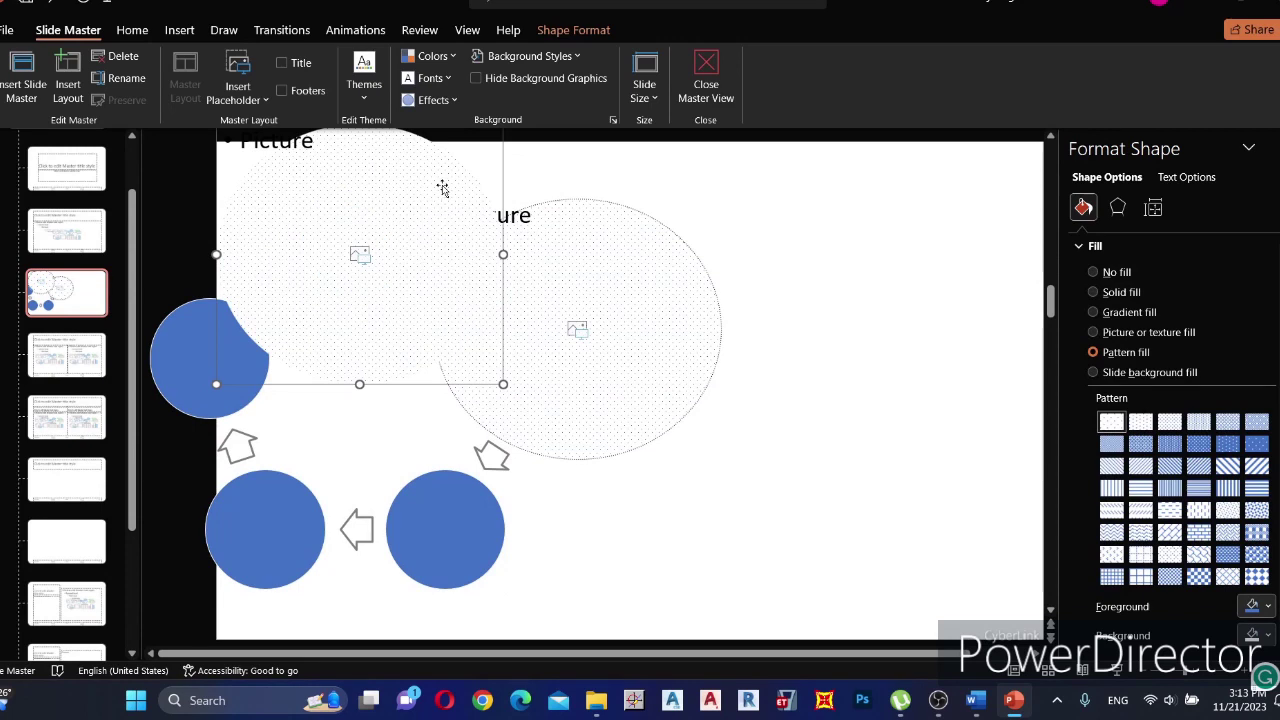
right_click(443, 188)
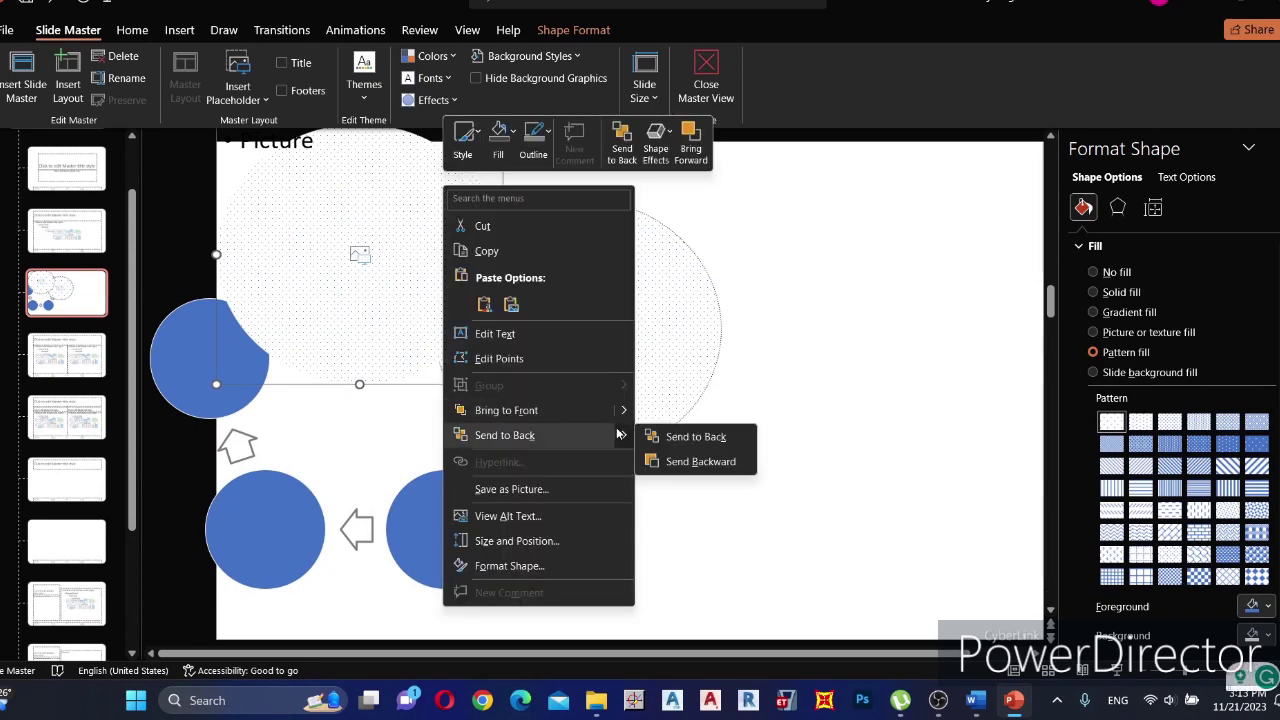
click(657, 437)
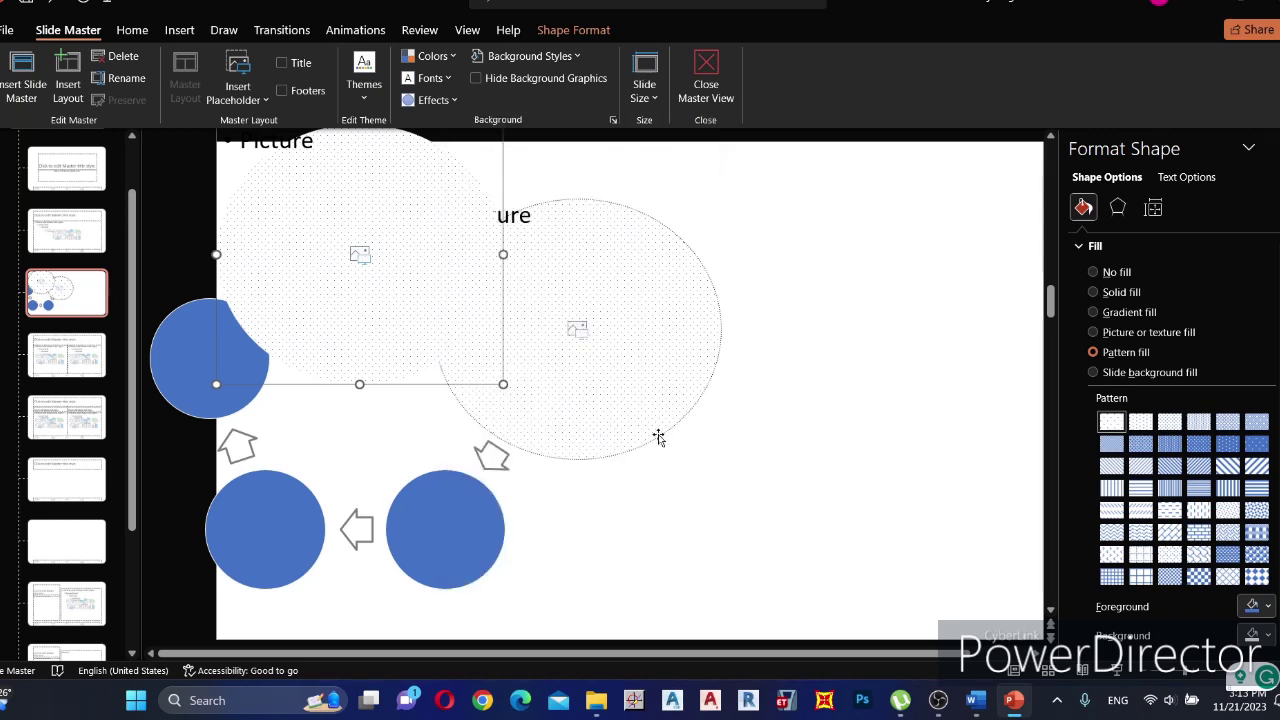
click(371, 228)
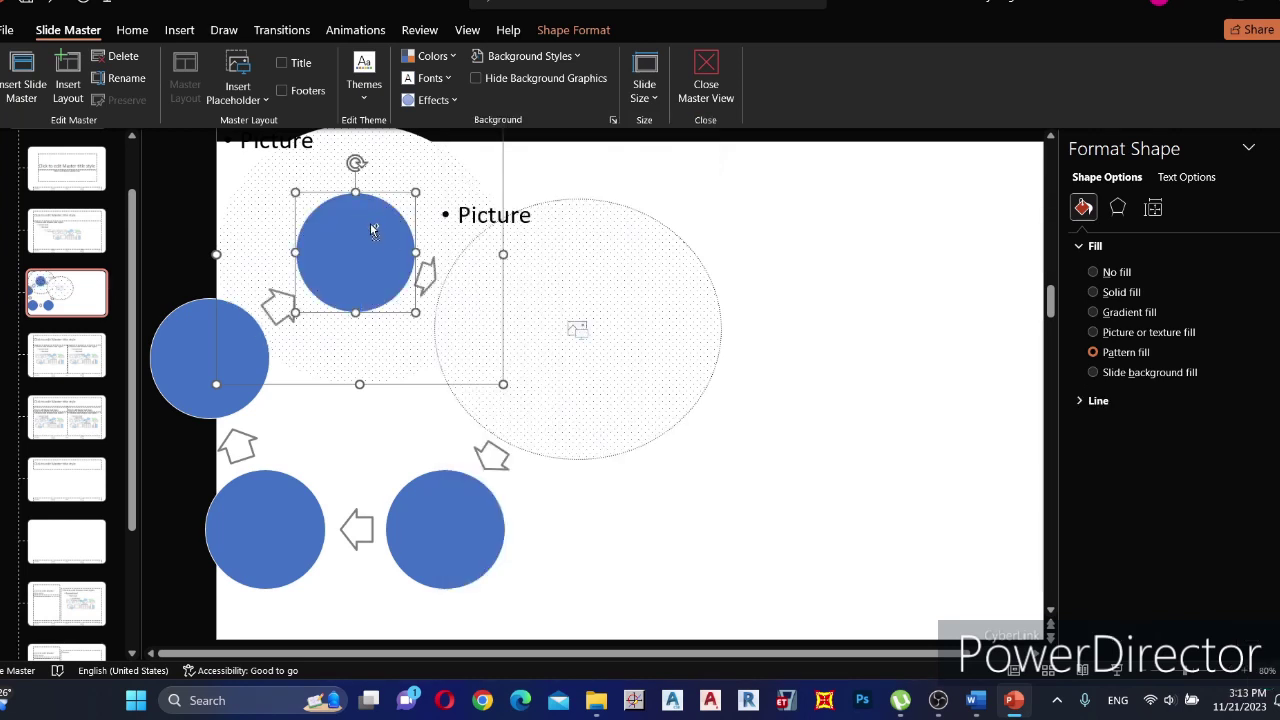
click(160, 100)
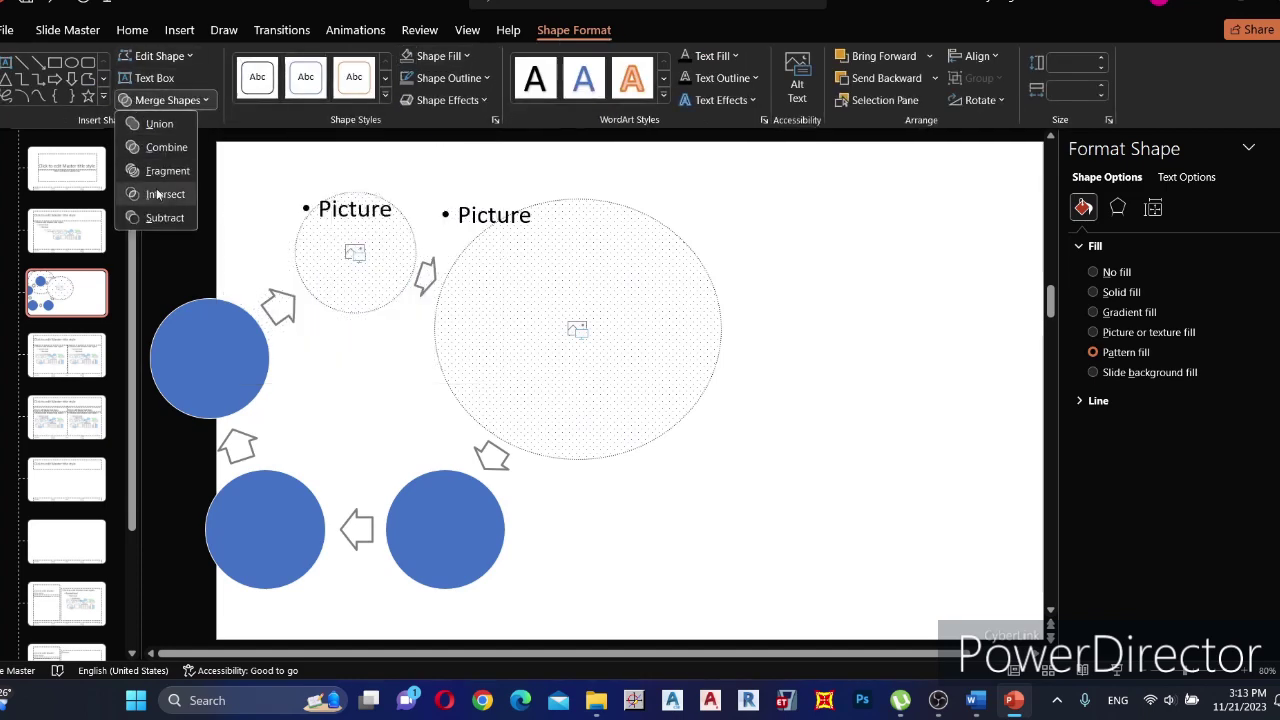
click(160, 194)
Copy the small circular placeholder onto the leftmost circle, send it to the back and intersect the two.
ctrl+drag(361, 251, 241, 351)
right_click(243, 352)
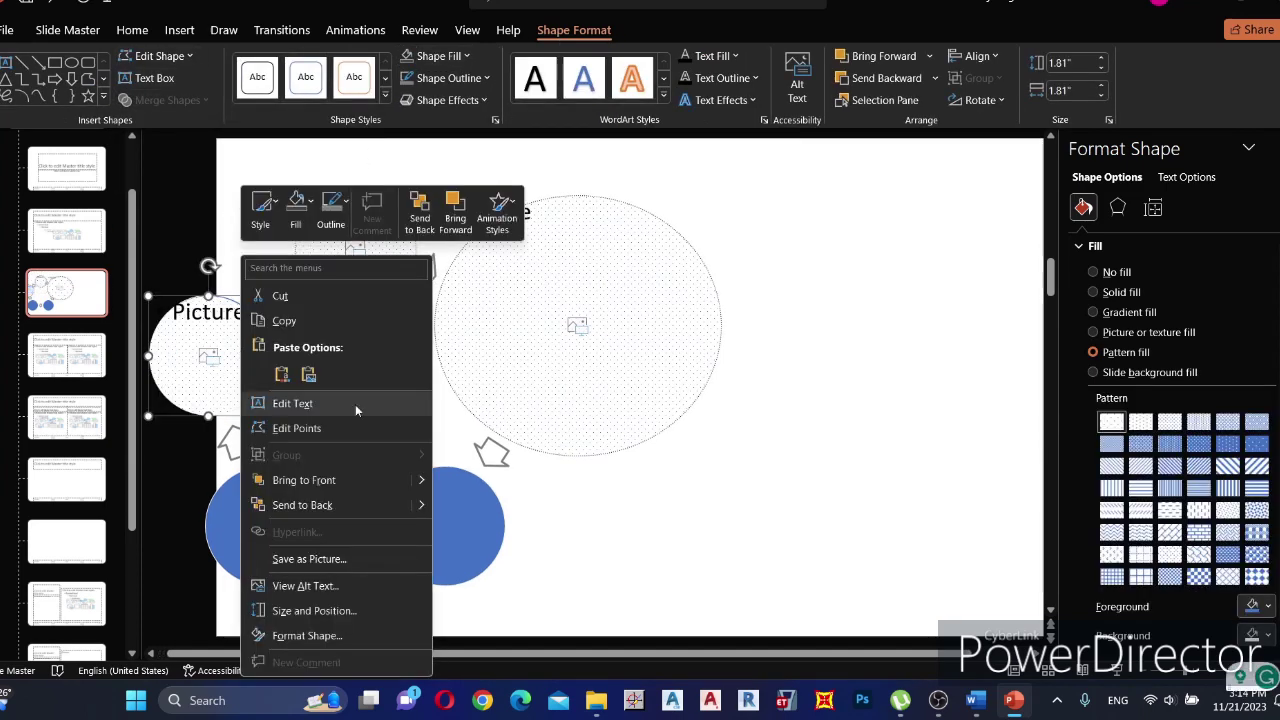
click(470, 504)
click(165, 100)
click(166, 188)
Turn the lower-left circle into a picture placeholder by intersecting it with a placeholder copy sent to the back.
ctrl+drag(209, 370, 479, 520)
right_click(265, 539)
mouse_move(443, 366)
click(497, 368)
shift+click(265, 526)
click(165, 100)
click(166, 188)
Turn the lower-right circle into a picture placeholder by intersecting it with a placeholder copy sent to the back.
right_click(479, 520)
mouse_move(560, 343)
click(688, 345)
click(165, 100)
click(165, 190)
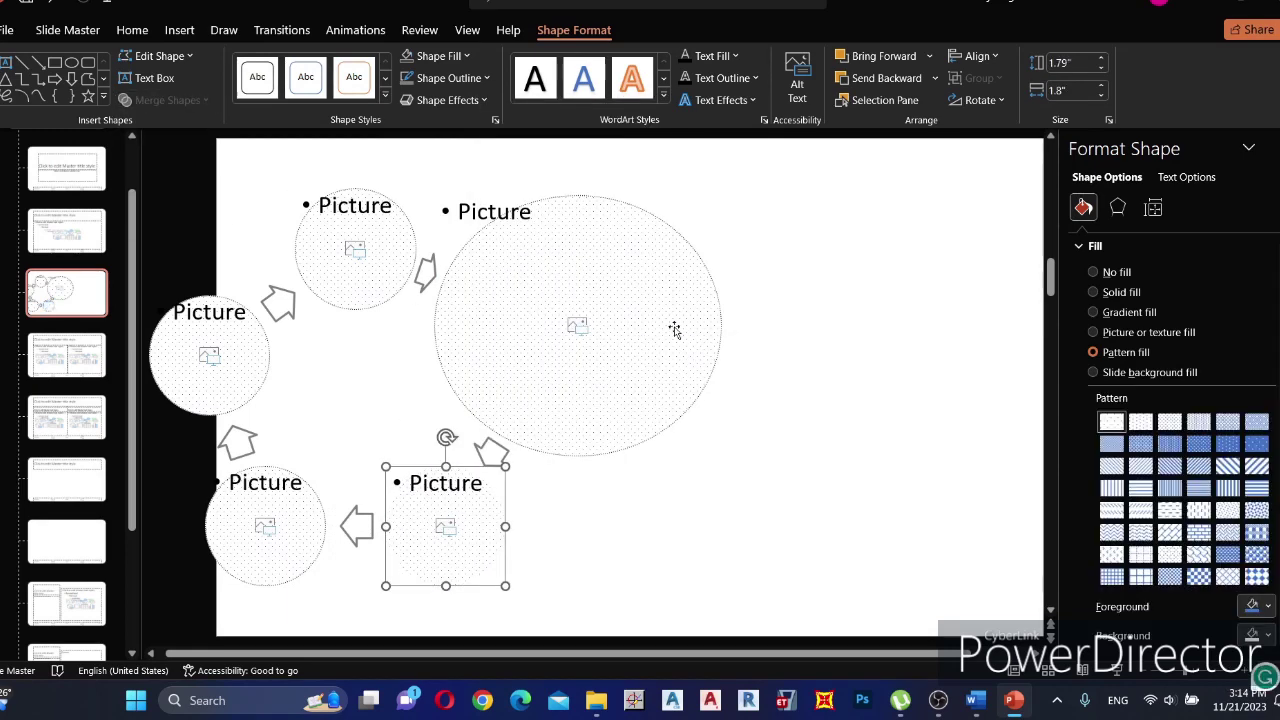
click(801, 395)
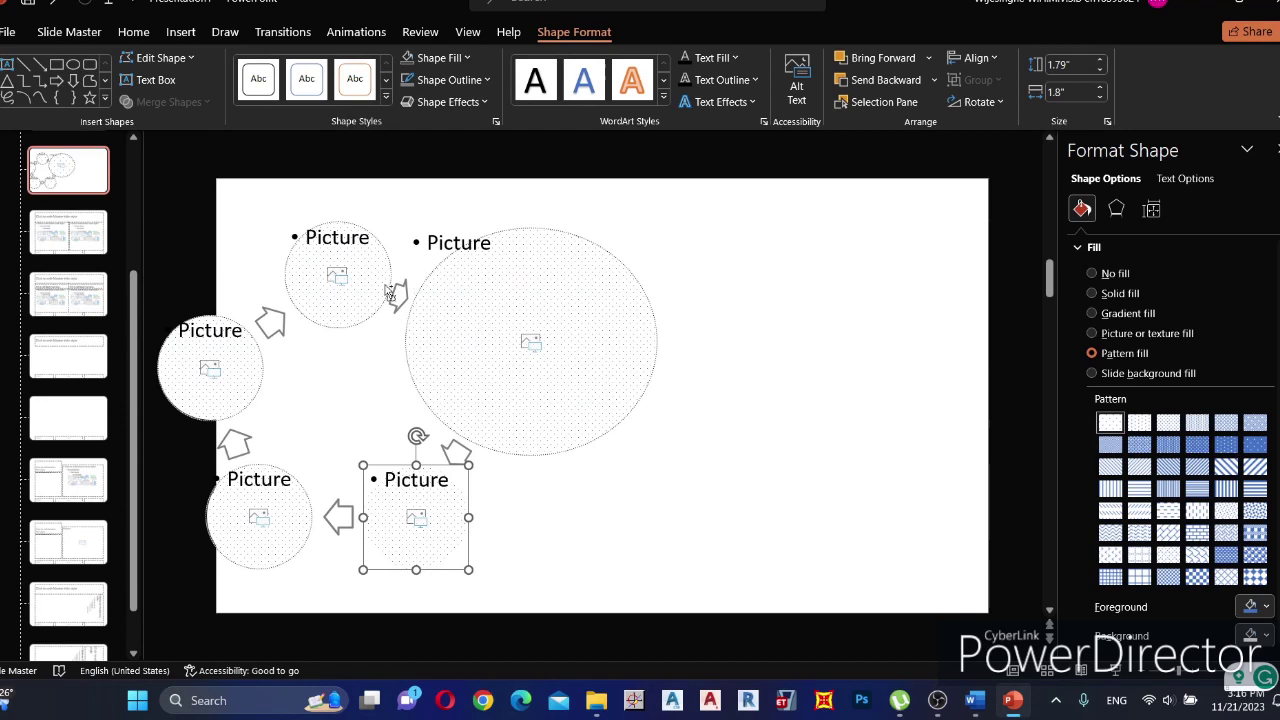
Apply an outer shadow at a 225° angle with 46% transparency to all five circular picture placeholders.
shift+click(386, 292)
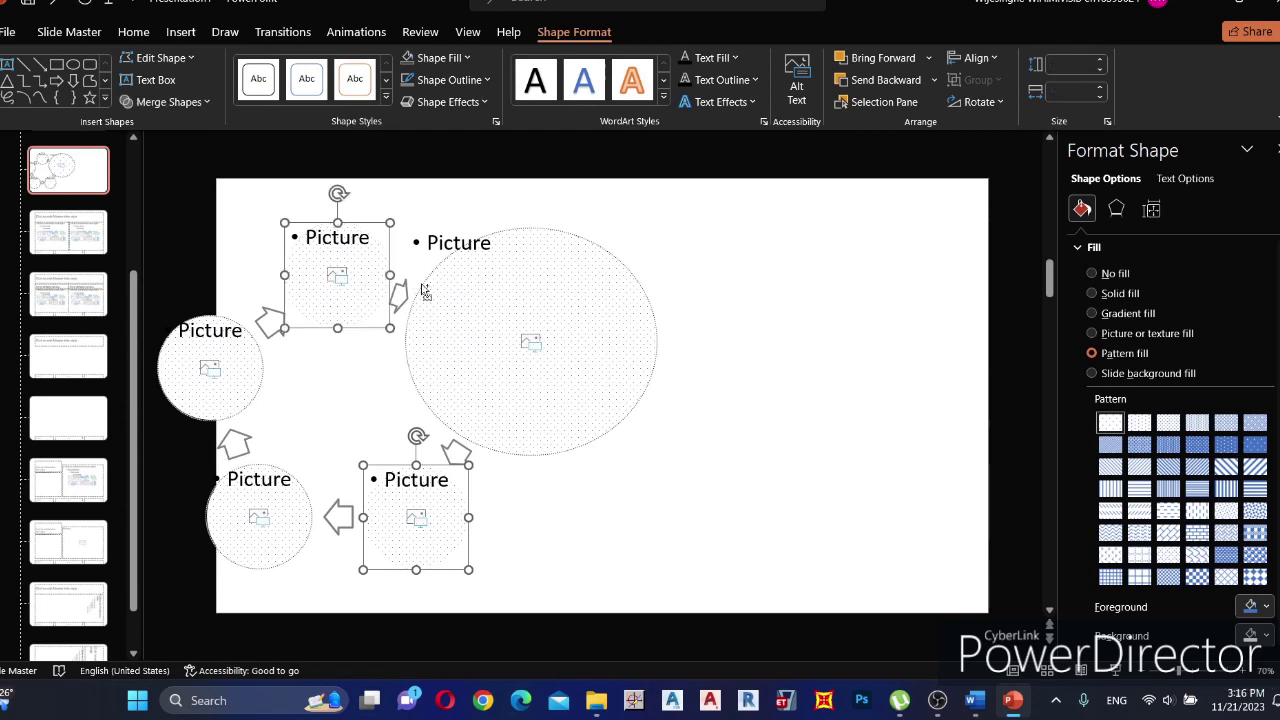
shift+click(501, 312)
shift+click(240, 360)
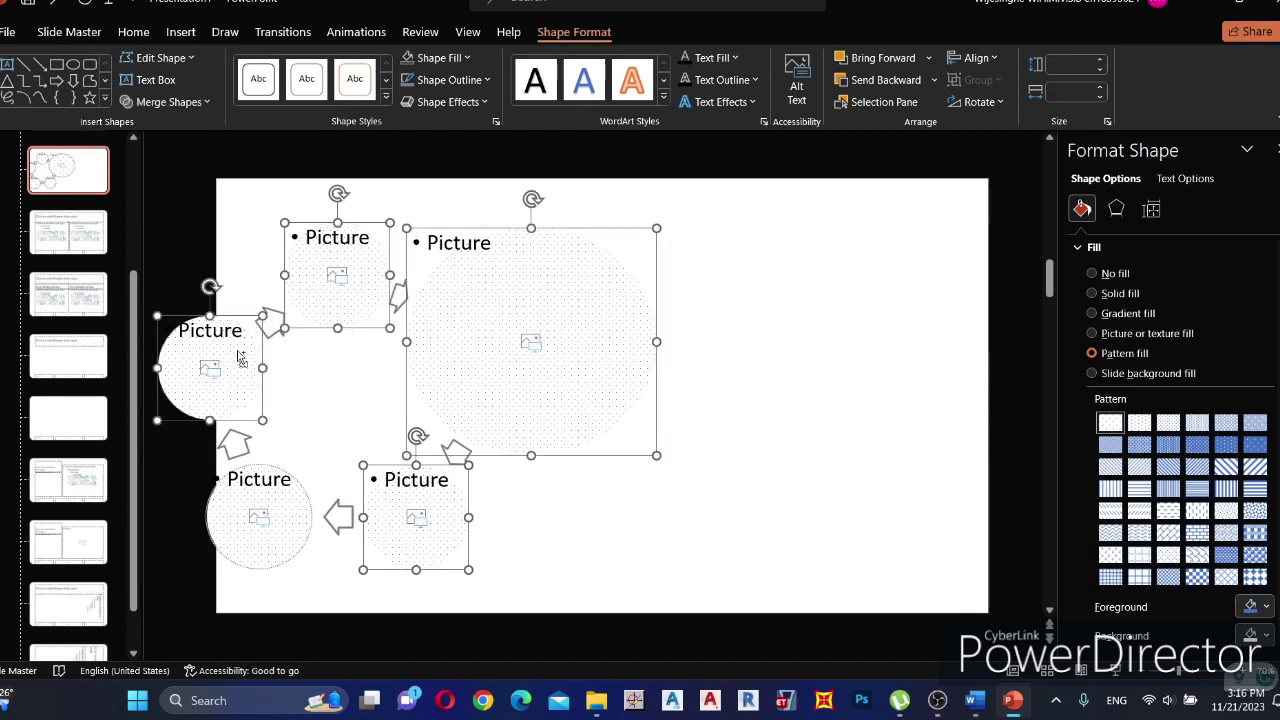
shift+click(277, 503)
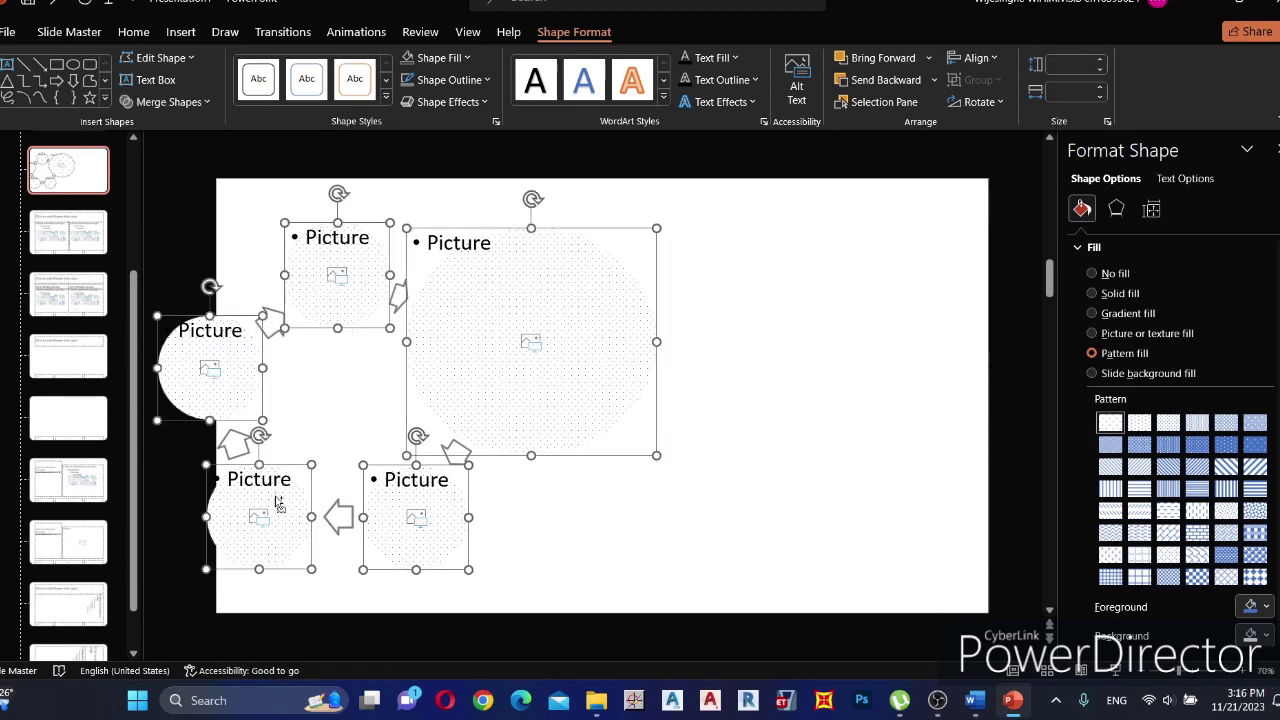
click(1118, 210)
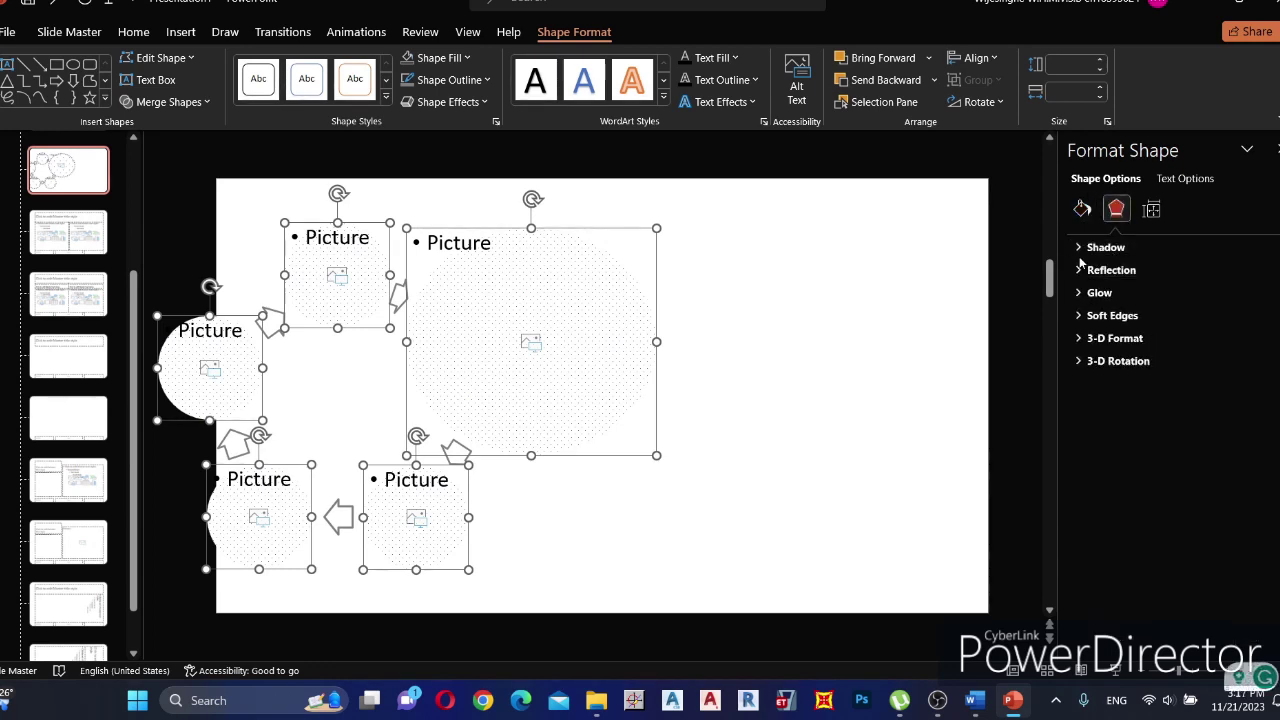
click(1080, 247)
click(1264, 276)
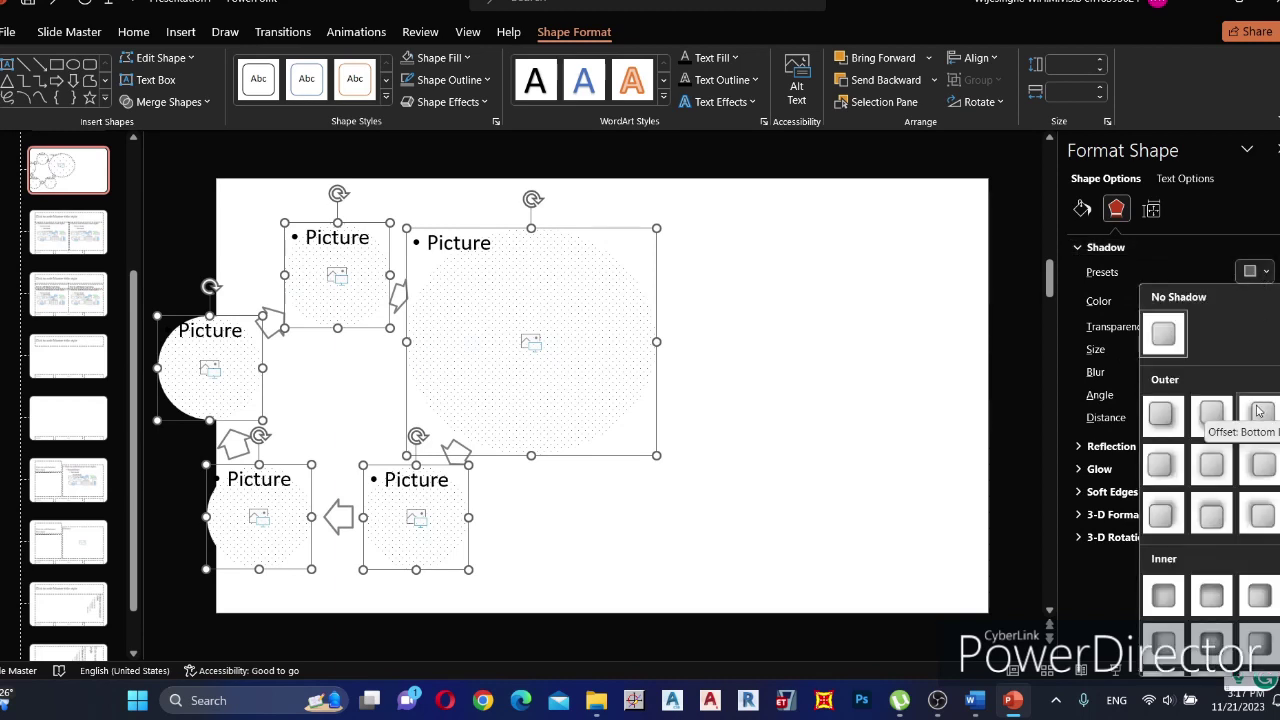
click(1265, 516)
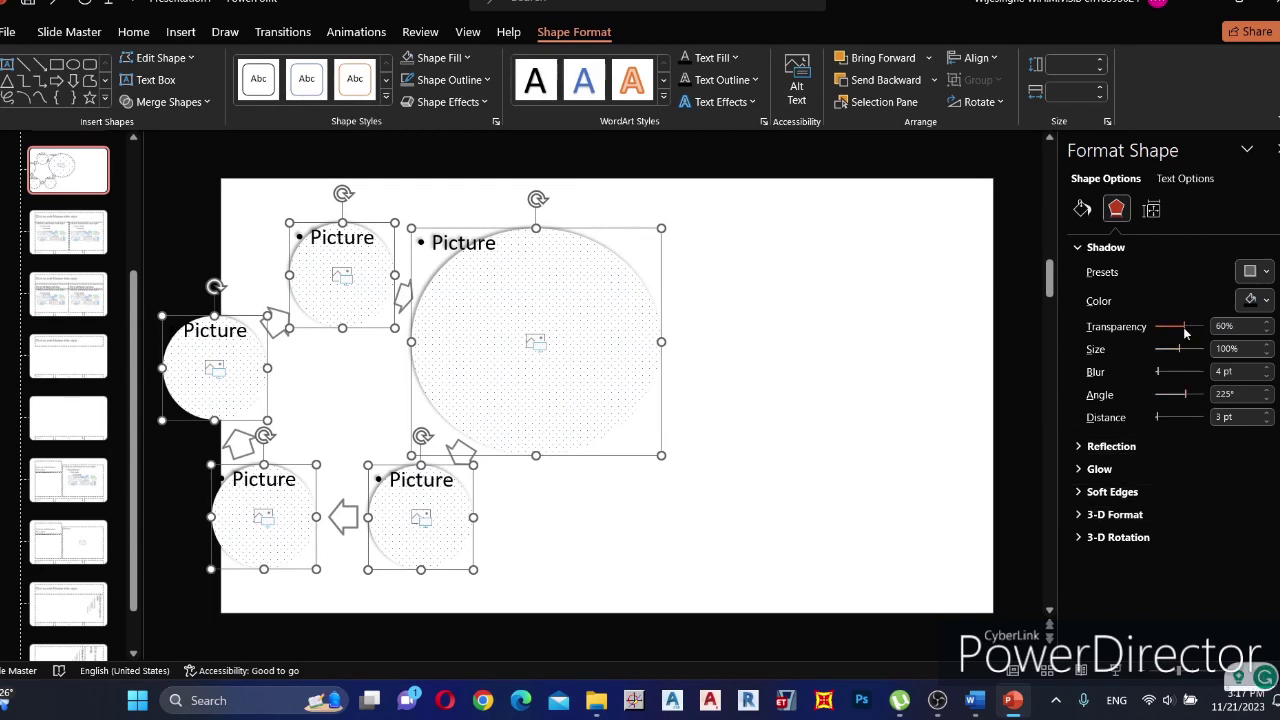
drag(1183, 333, 1179, 333)
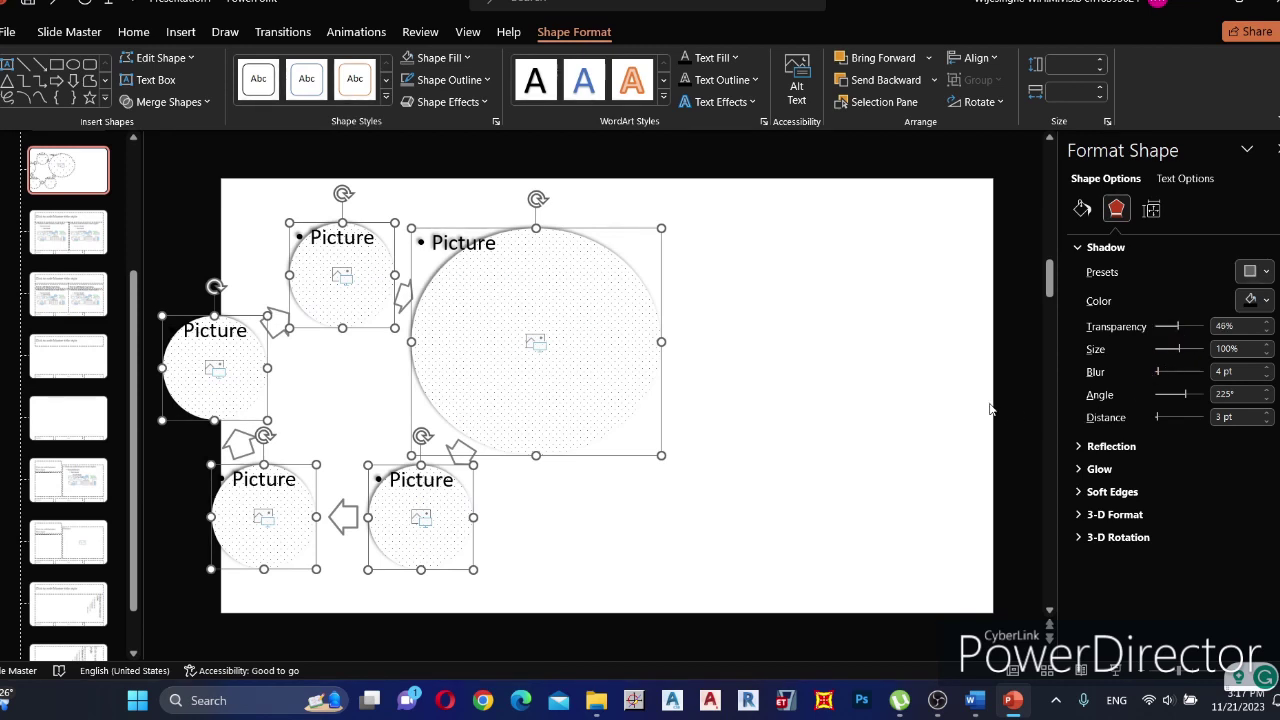
click(723, 376)
Set the large placeholder's shadow to 26% transparency, 28 pt blur and 8 pt distance.
click(580, 357)
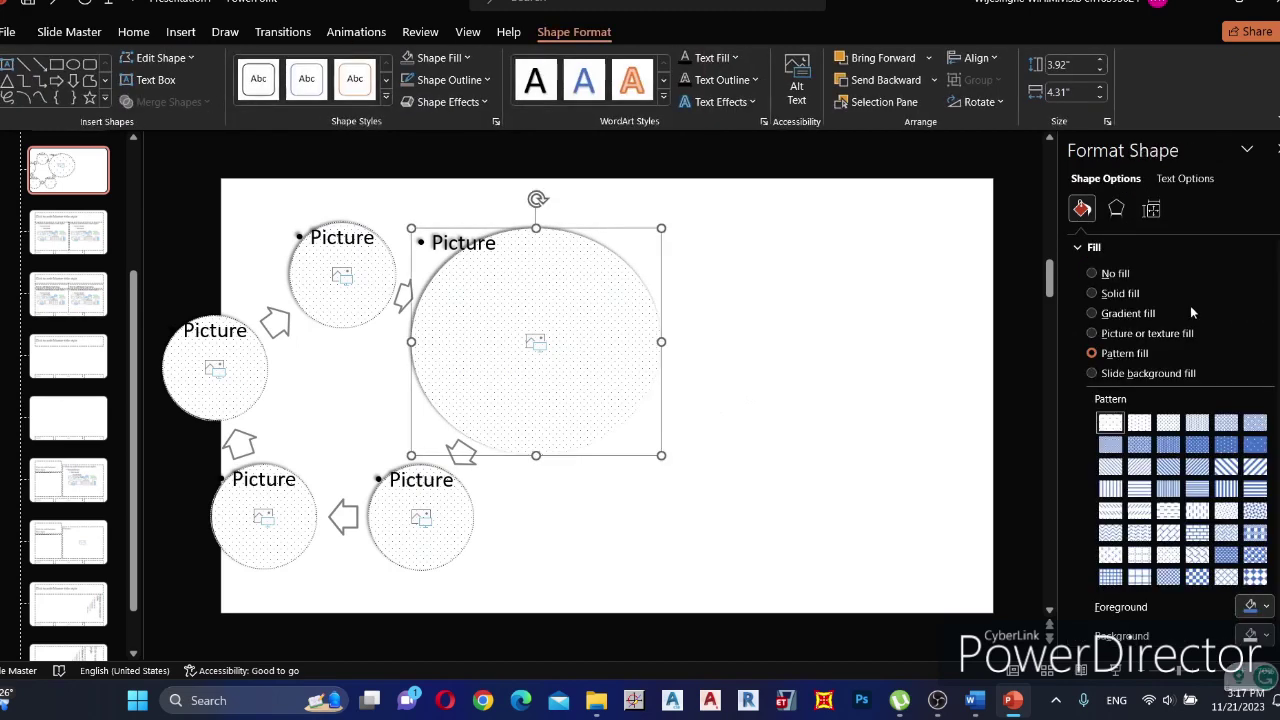
click(1117, 212)
drag(1178, 331, 1168, 371)
drag(1161, 418, 1163, 421)
click(800, 230)
Close the master view and apply the customized Section Header layout to the slide.
click(706, 90)
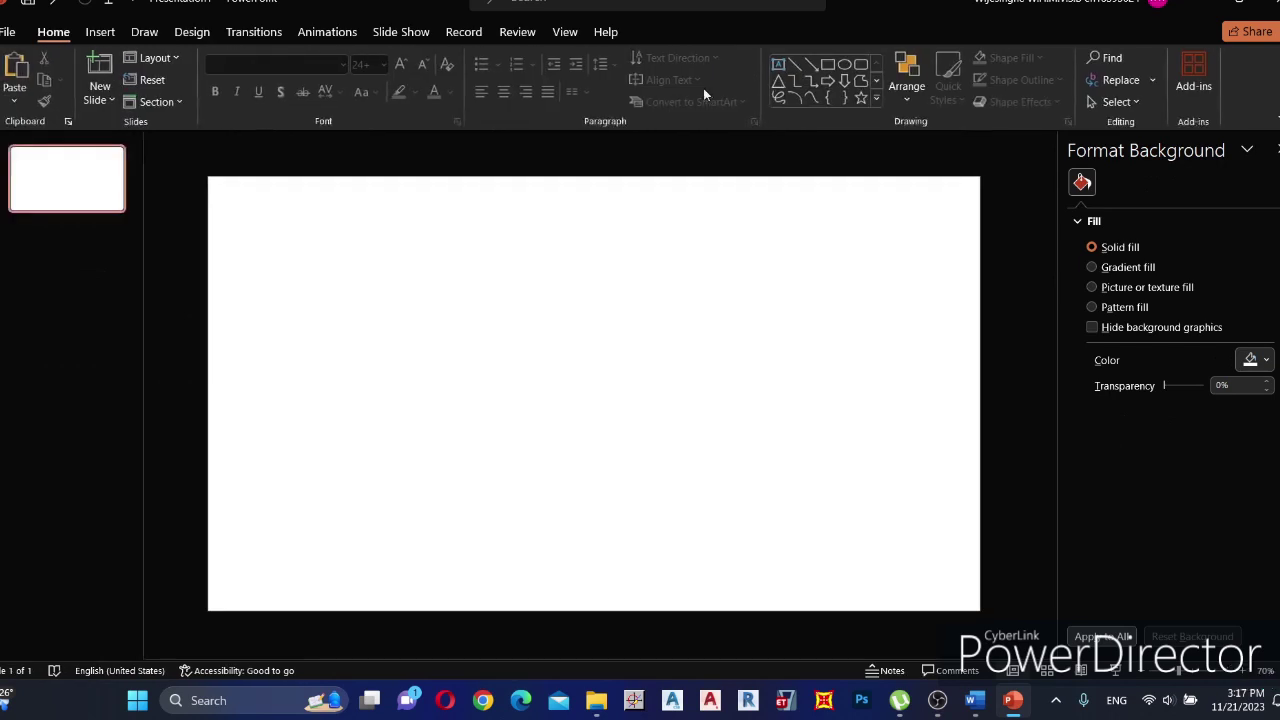
click(167, 62)
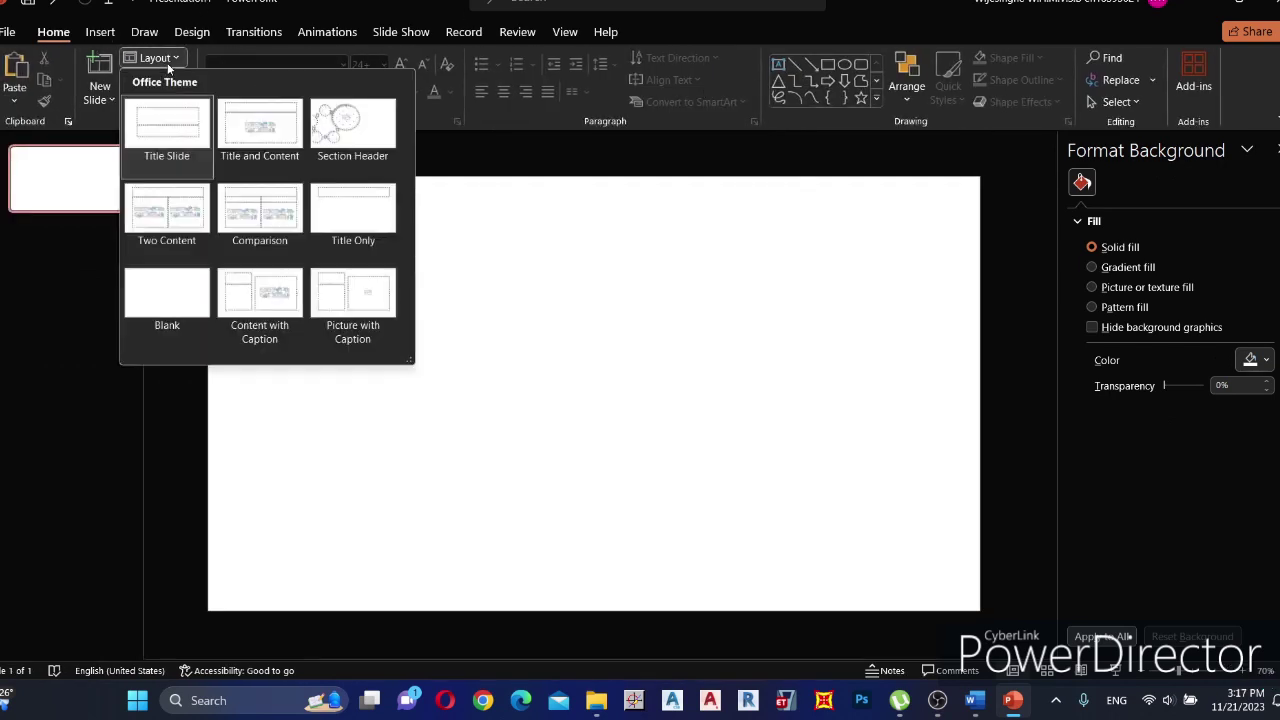
click(348, 126)
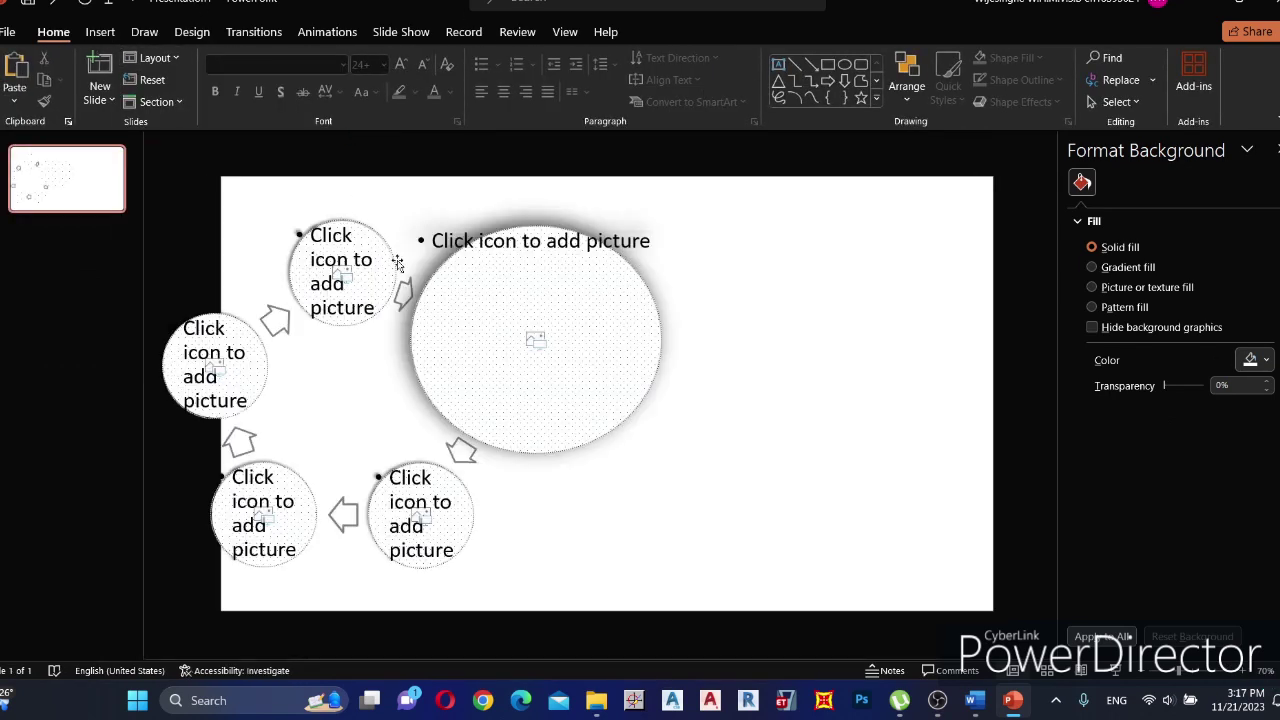
Insert the picture sydney_opera_house_australia_hd_travel-1920x1080 into the large circular placeholder.
click(535, 341)
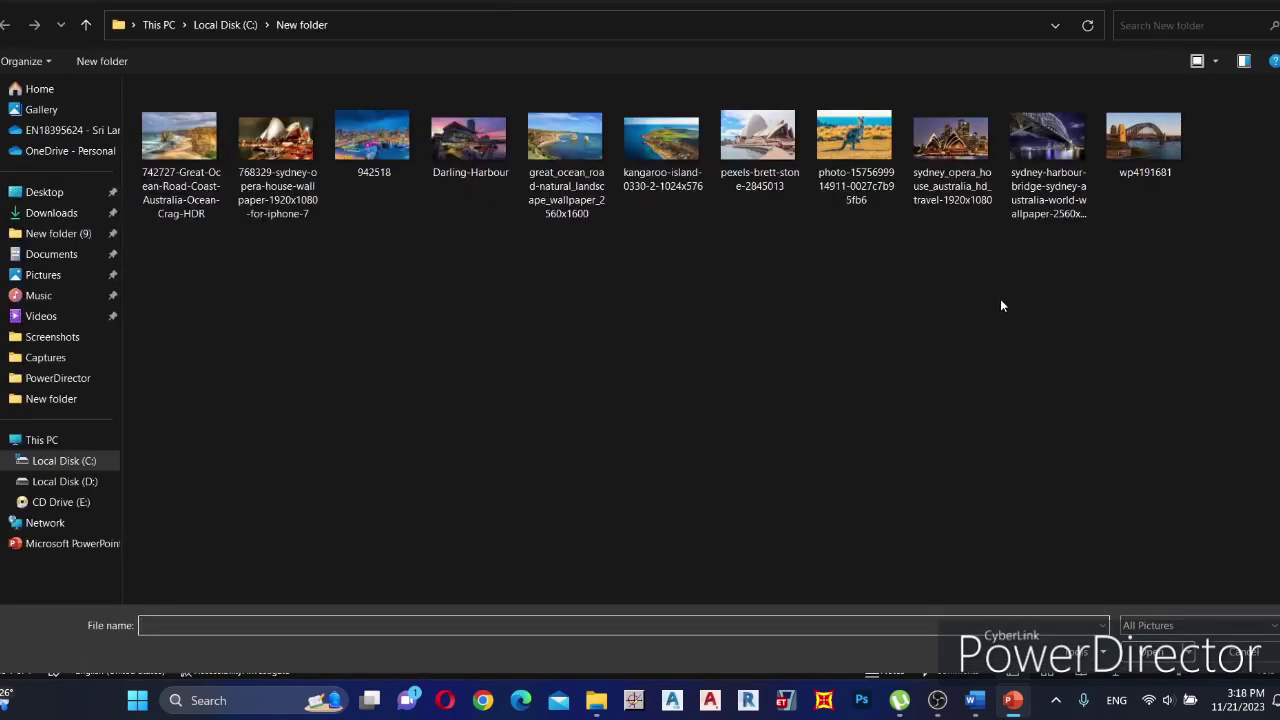
click(968, 148)
double_click(968, 148)
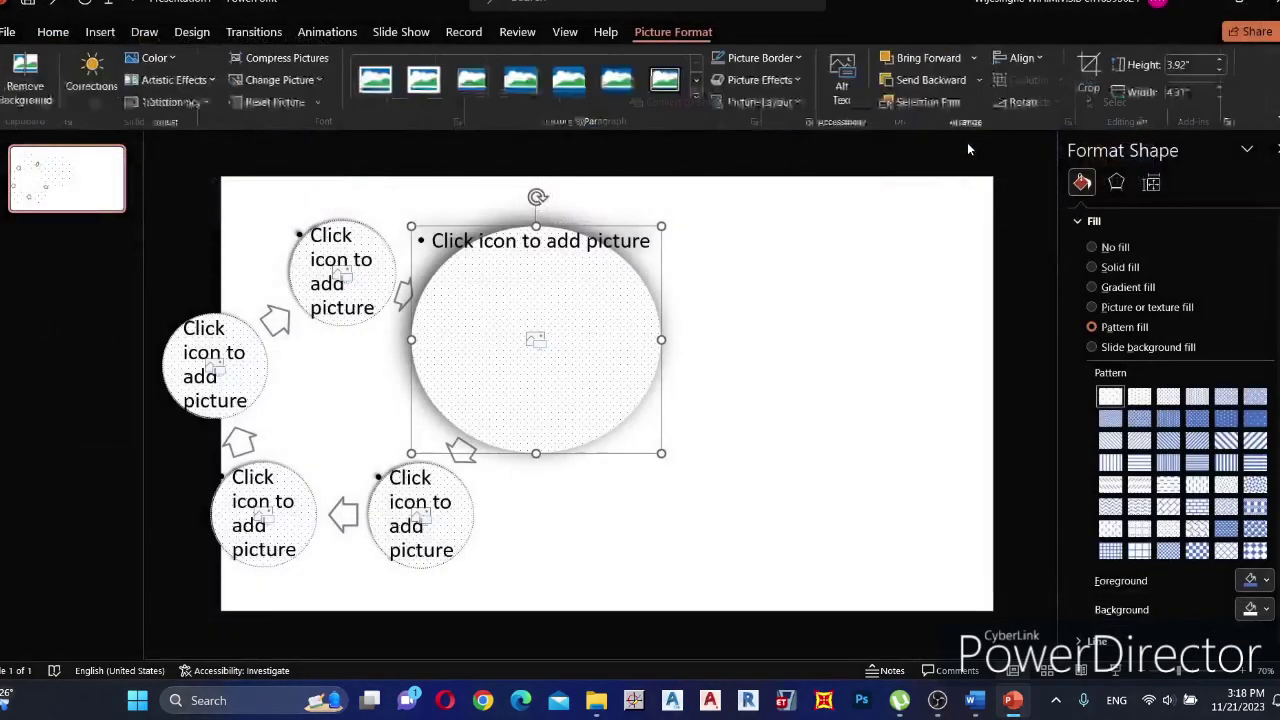
Insert picture 942518 into the uppermost small placeholder and the night-time sydney-harbour-bridge picture into the leftmost one.
click(341, 277)
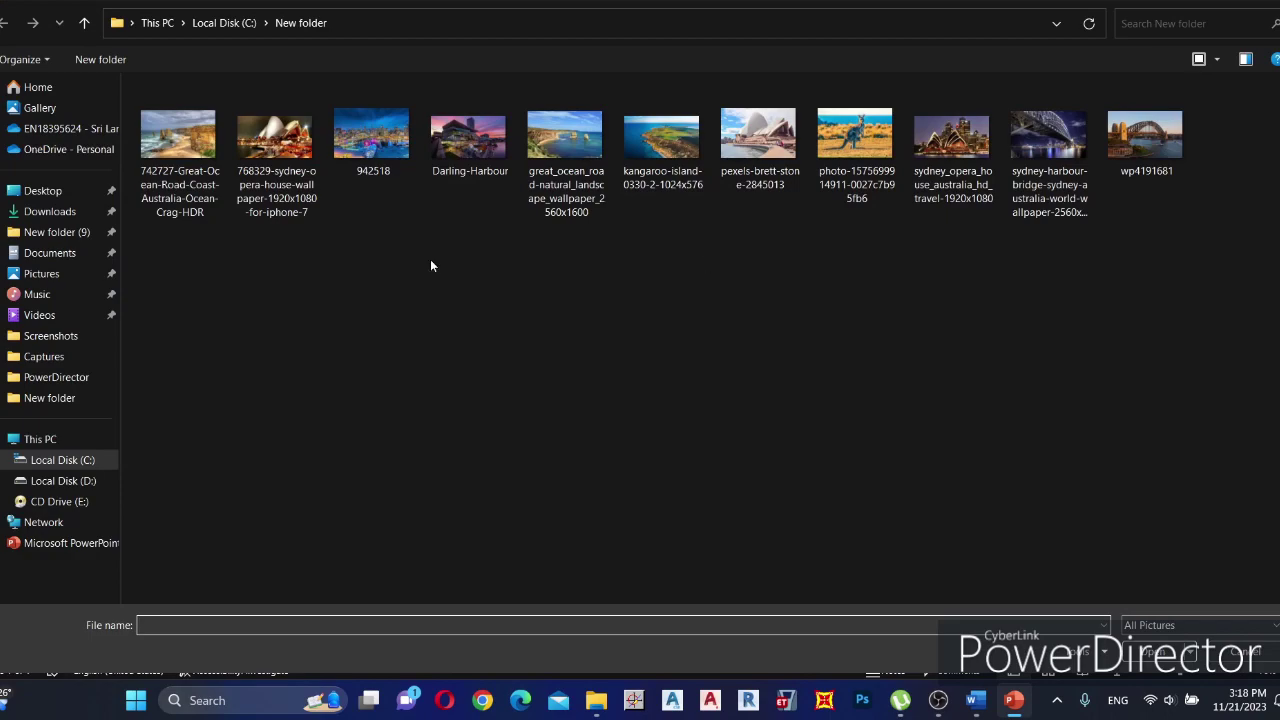
double_click(371, 135)
click(214, 363)
double_click(1048, 140)
Insert the kangaroo photo into the lower-left placeholder and great_ocean_road-natural_landscape_wallpaper_2560x1600 into the lower-right one.
click(252, 518)
double_click(855, 140)
click(418, 516)
click(564, 135)
double_click(564, 135)
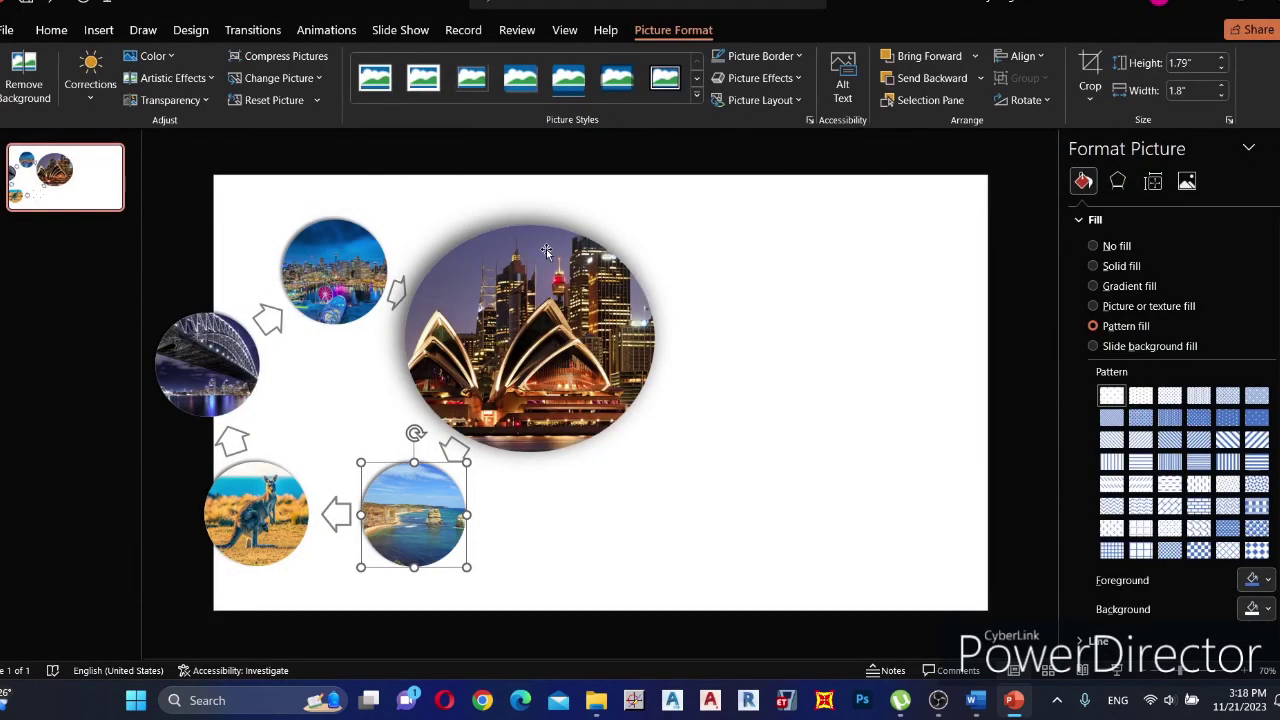
click(709, 373)
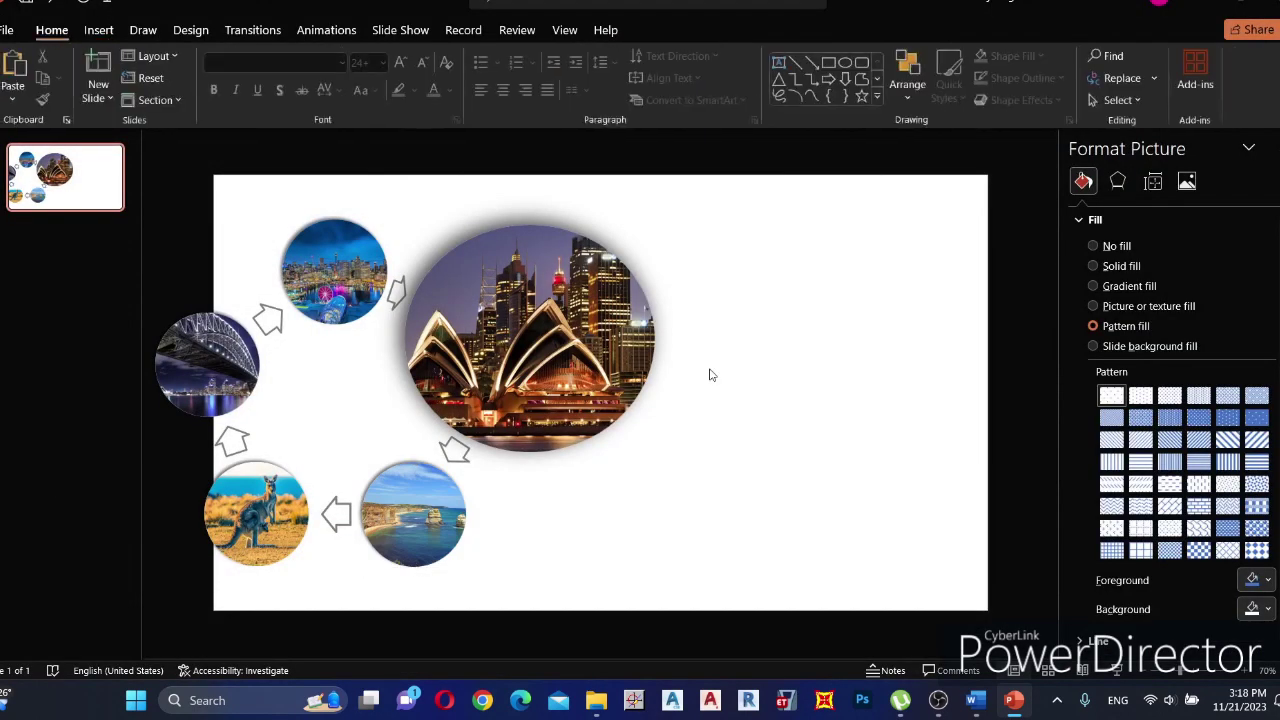
Duplicate the first slide and cut the Sydney Opera House picture out of the copy's large circle.
right_click(107, 203)
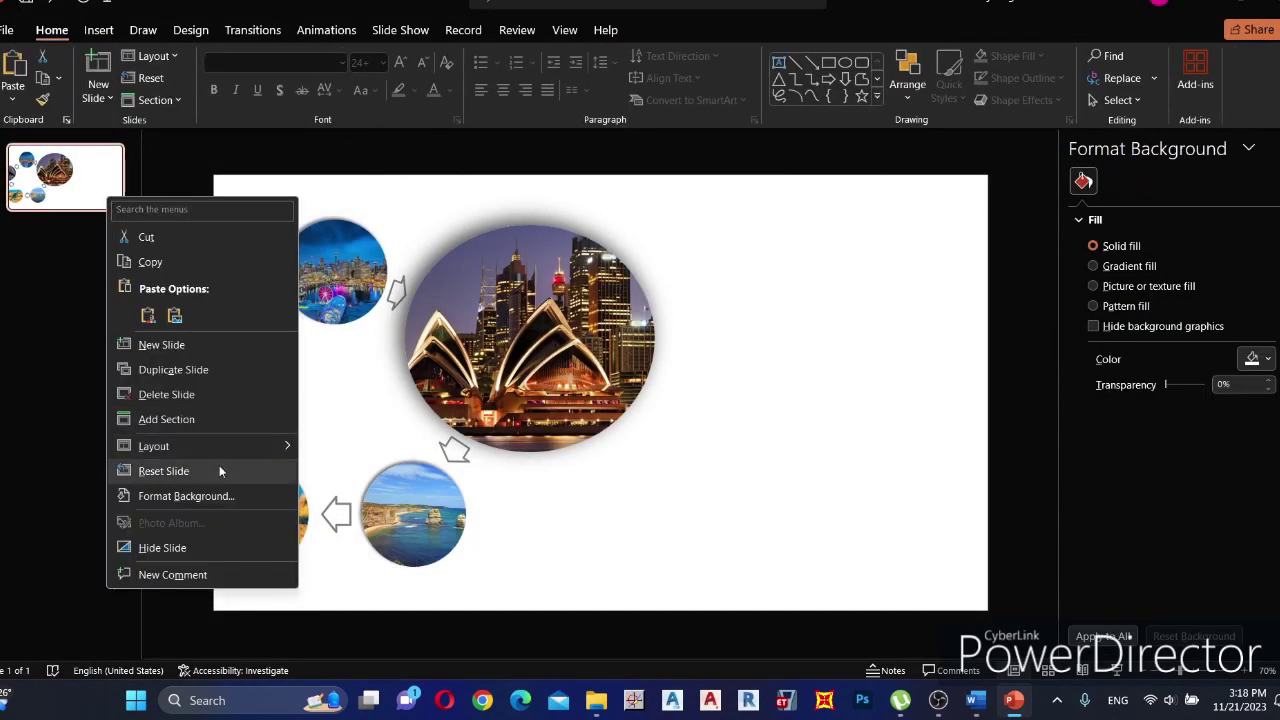
click(201, 373)
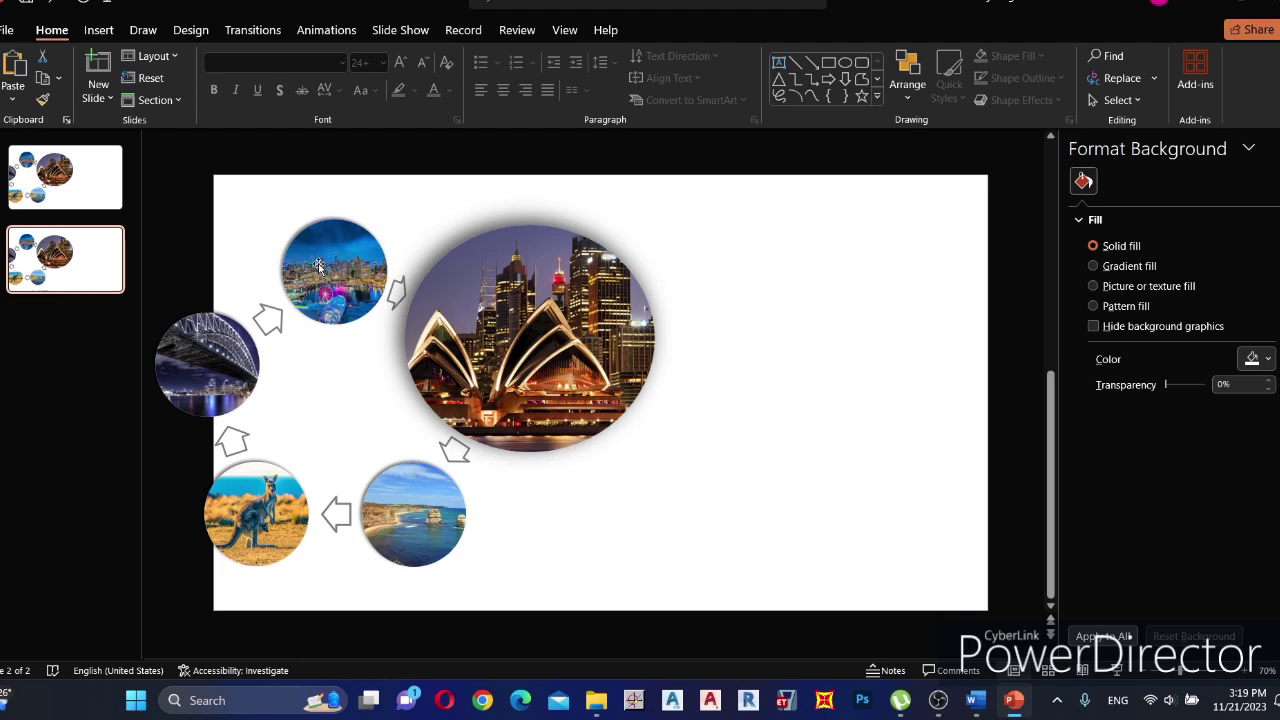
right_click(592, 350)
click(625, 287)
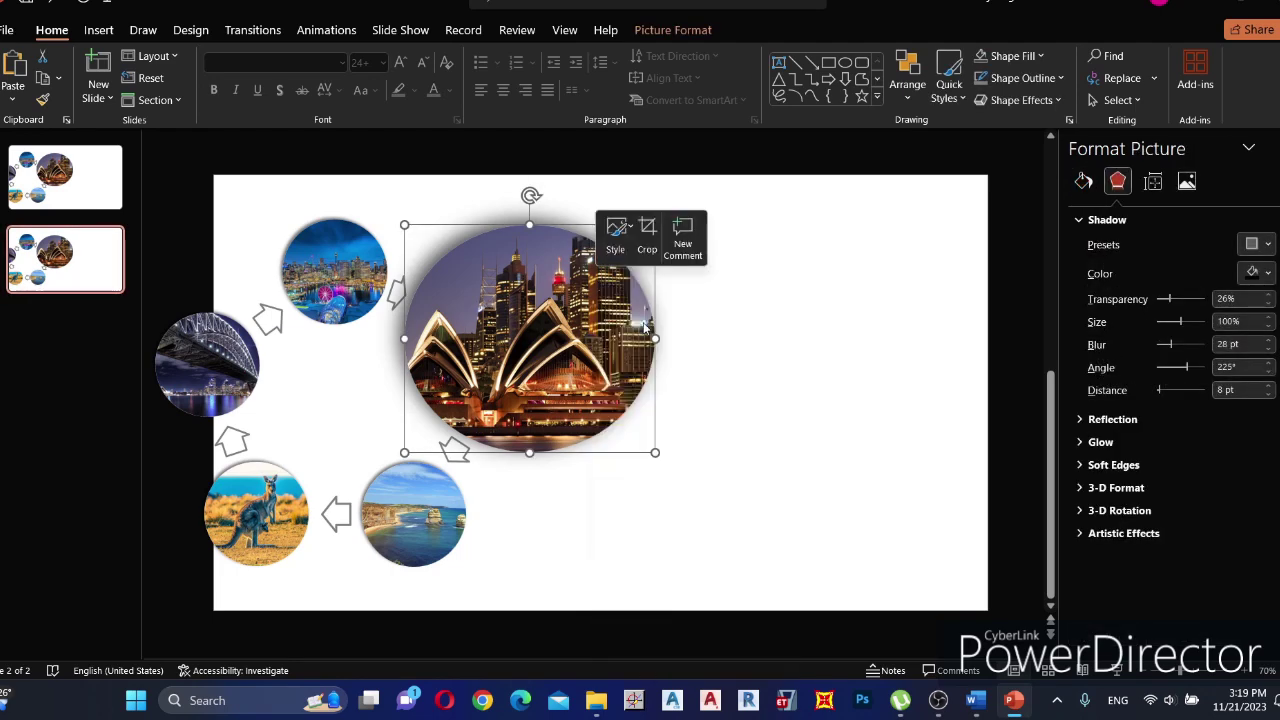
Move the city skyline picture from the uppermost small circle into the large circular placeholder of the second slide.
click(369, 280)
right_click(370, 280)
click(409, 325)
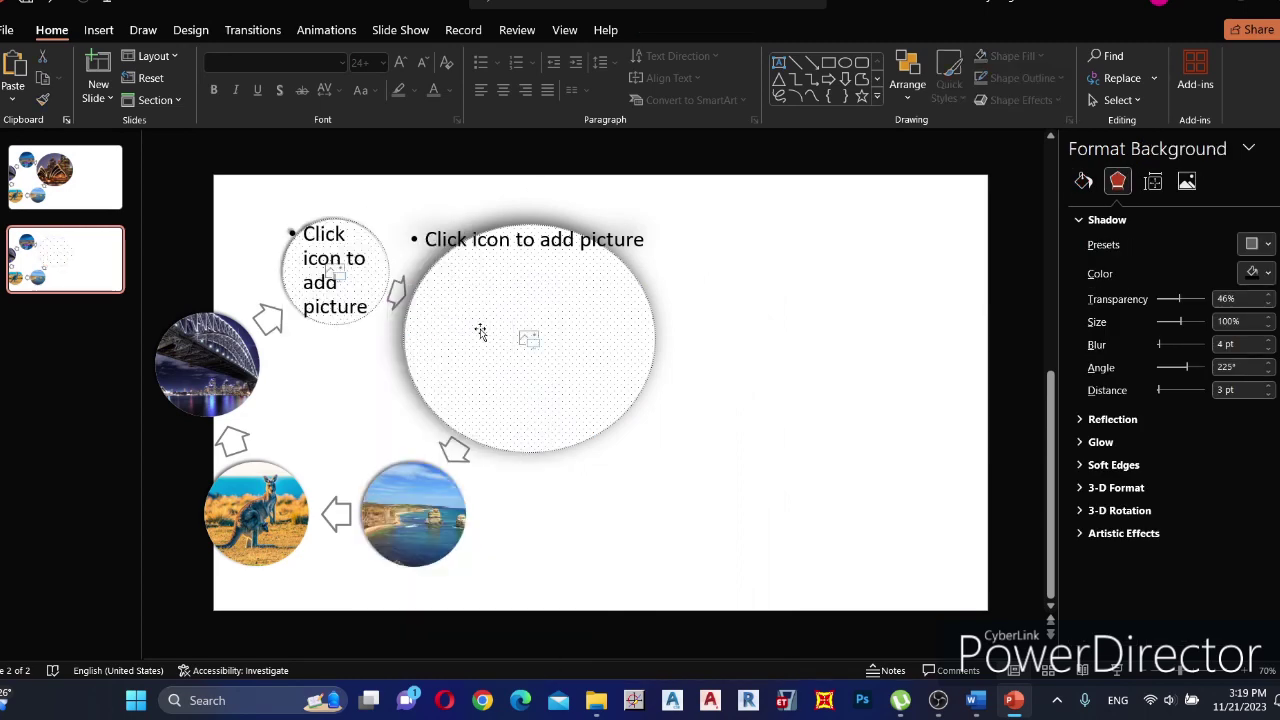
right_click(480, 331)
click(522, 320)
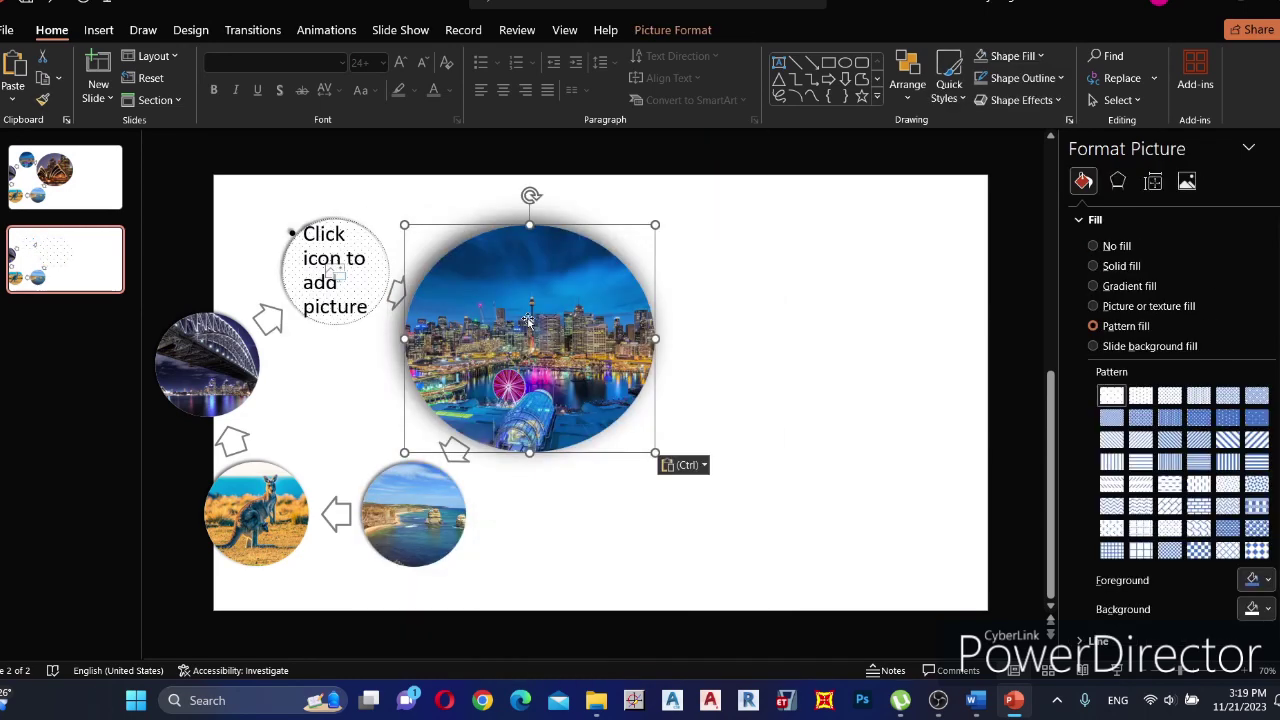
Move the harbour bridge picture from the leftmost circle into the uppermost small placeholder.
right_click(240, 360)
click(272, 318)
right_click(295, 300)
click(343, 272)
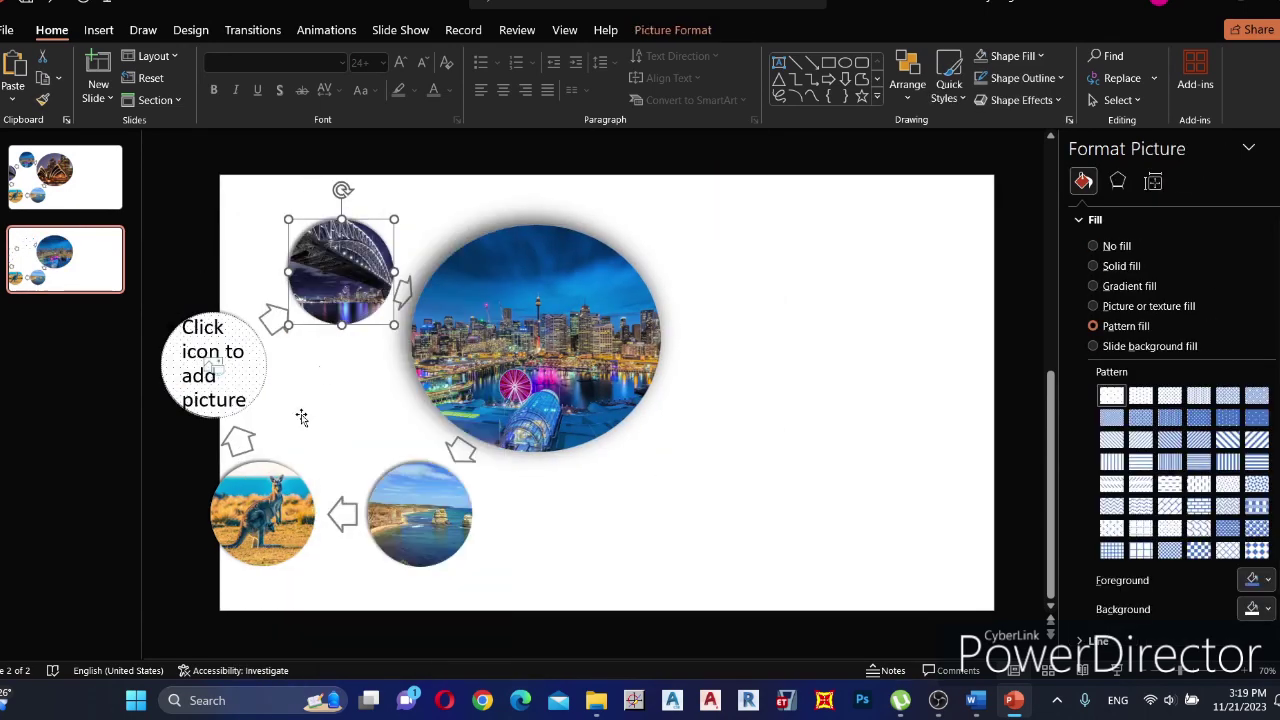
Move the kangaroo picture from the lower-left circle into the empty leftmost placeholder.
right_click(275, 500)
click(308, 137)
right_click(222, 360)
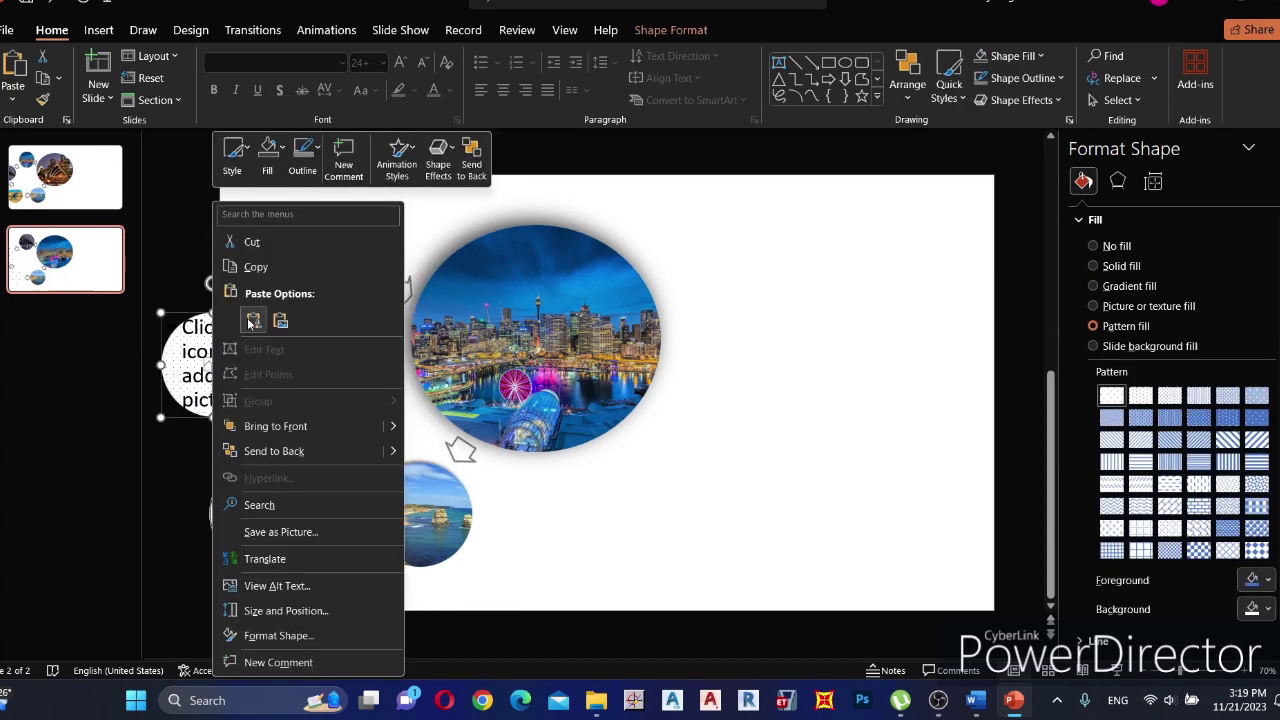
click(254, 317)
Move the Great Ocean Road picture from the lower-right circle into the lower-left placeholder.
click(391, 493)
right_click(391, 493)
click(431, 140)
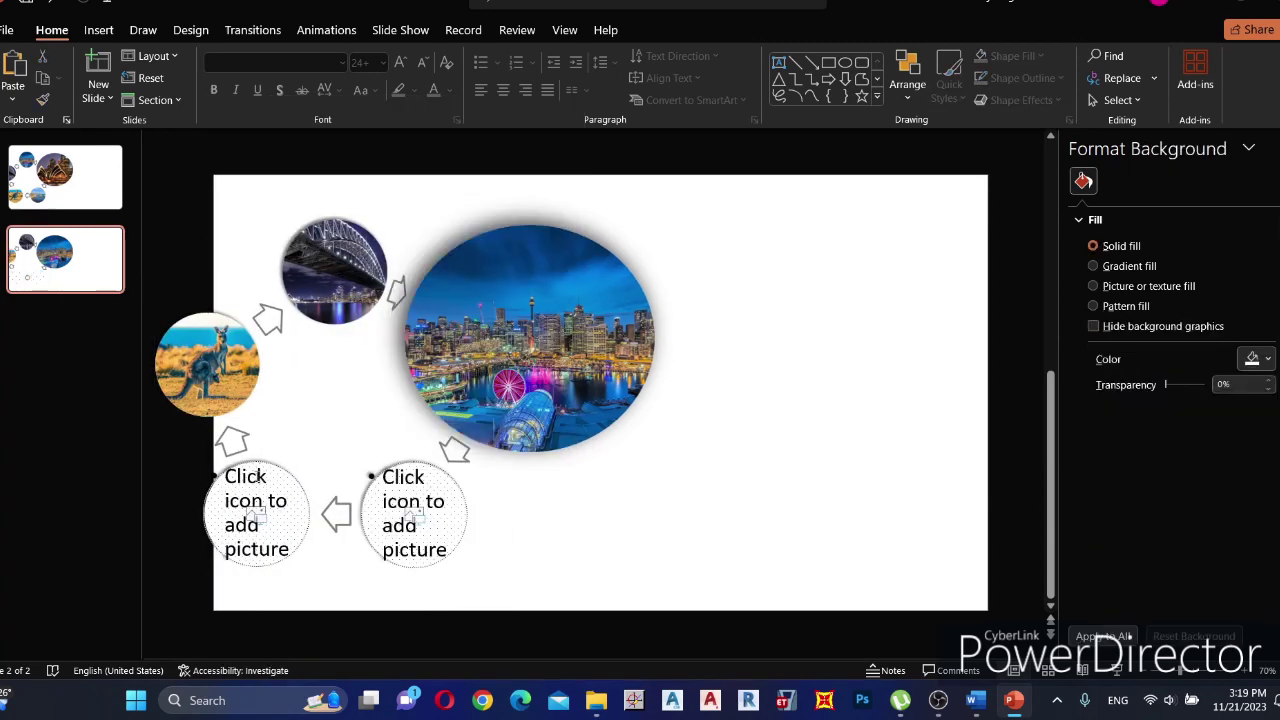
right_click(258, 478)
click(305, 128)
Copy the opera house picture from the first slide into the lower-right placeholder of the second slide.
click(83, 200)
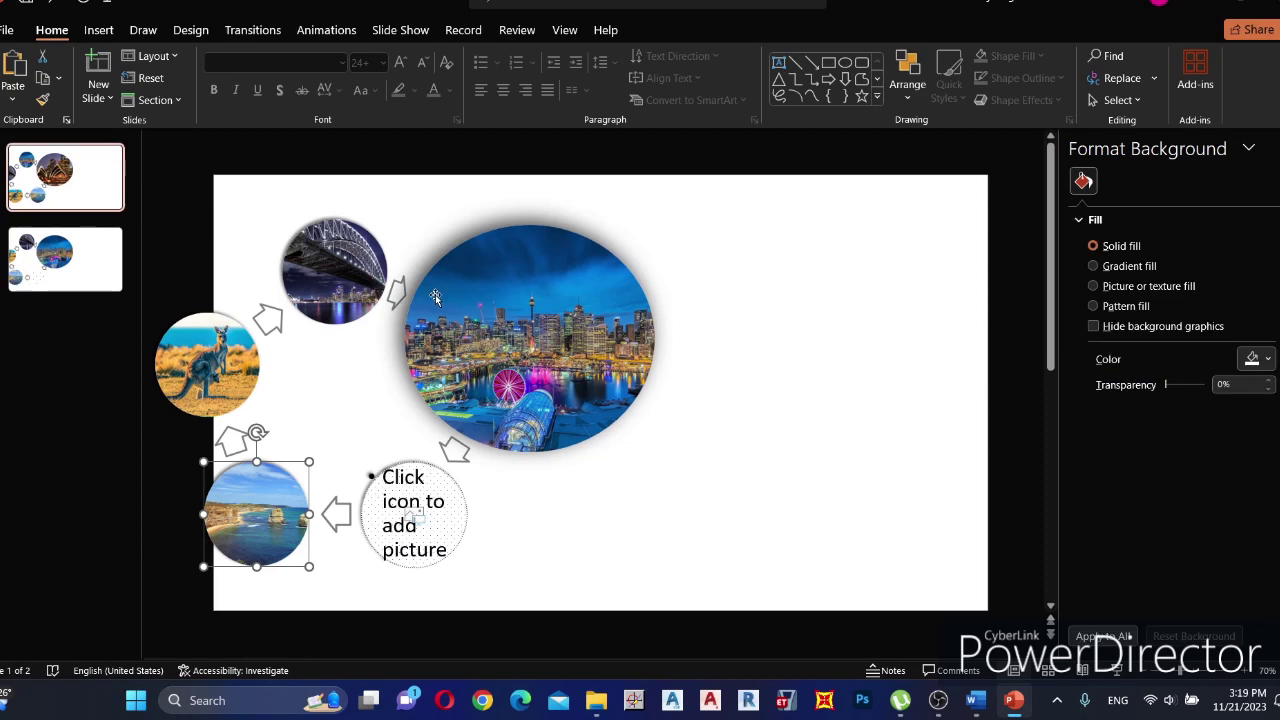
right_click(475, 318)
click(491, 338)
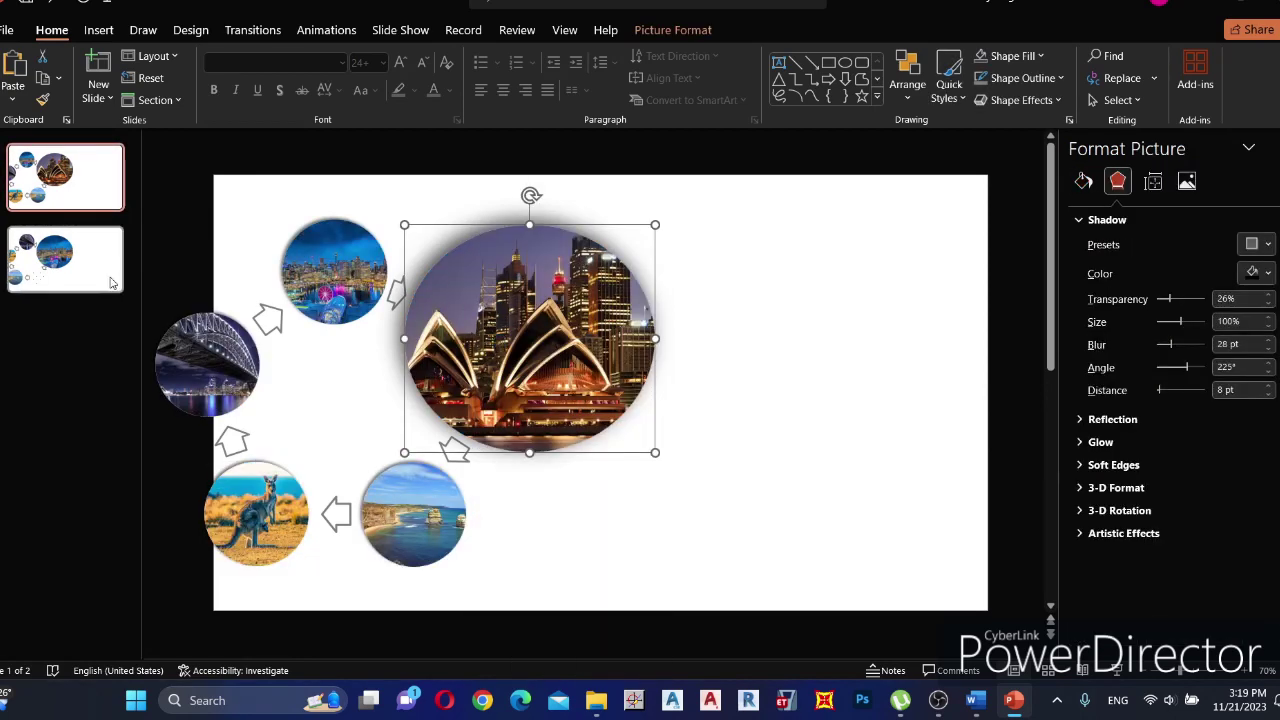
click(58, 260)
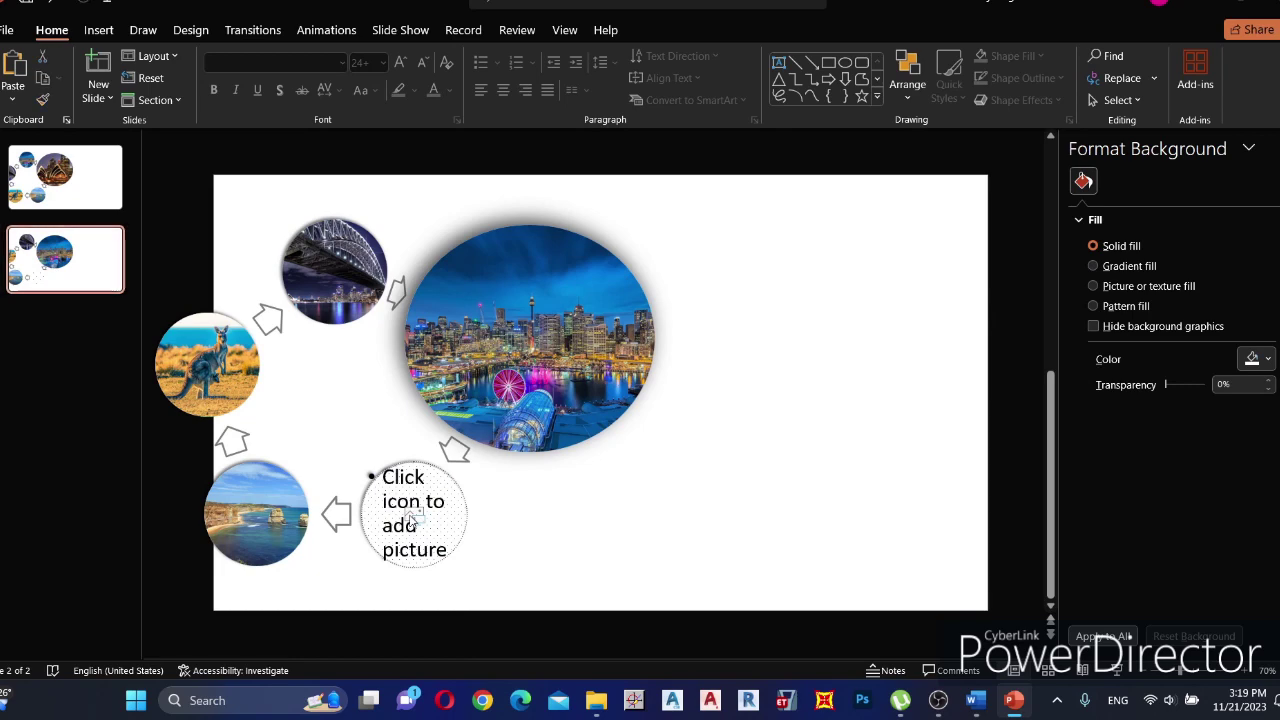
click(393, 505)
right_click(393, 507)
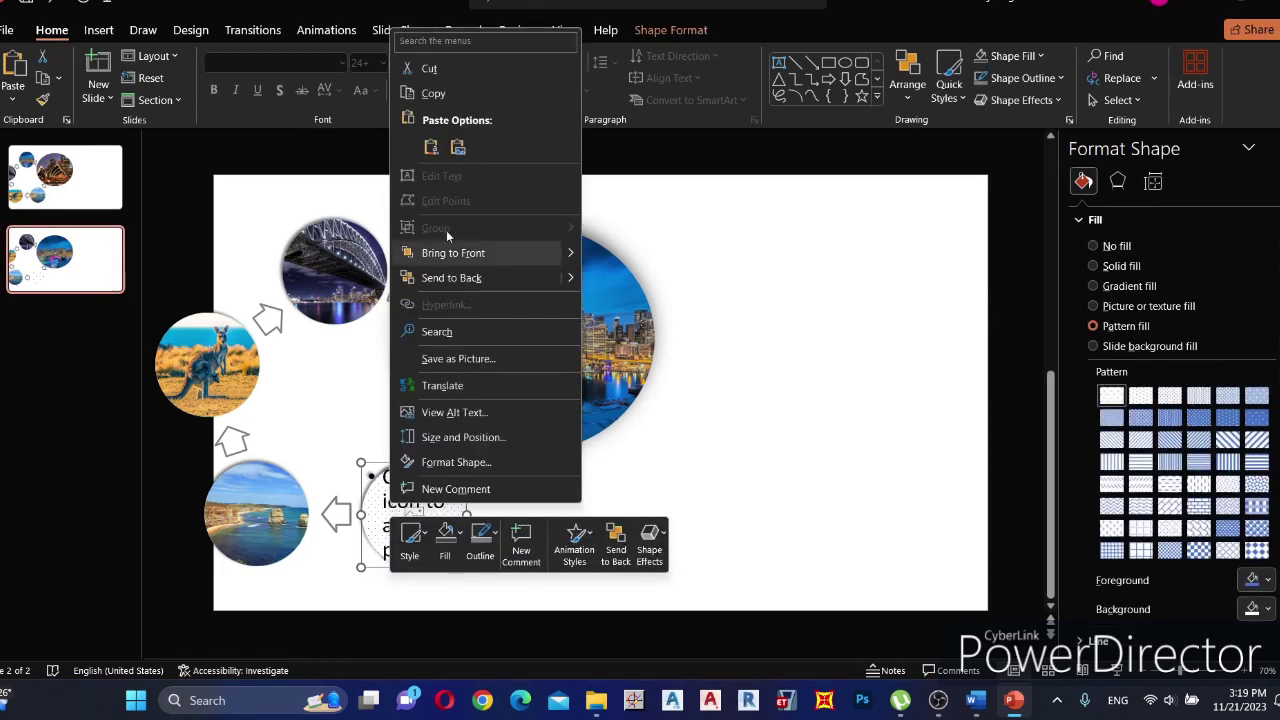
click(431, 146)
Duplicate the second slide and, in the copy, replace the large circle's skyline with the harbour bridge picture cut from the uppermost circle.
right_click(92, 258)
click(158, 425)
right_click(492, 330)
click(532, 320)
right_click(354, 283)
click(397, 320)
right_click(460, 300)
click(501, 320)
Shift the kangaroo, Great Ocean Road and opera house pictures on the third slide one circle clockwise, starting with the kangaroo into the uppermost circle.
right_click(220, 350)
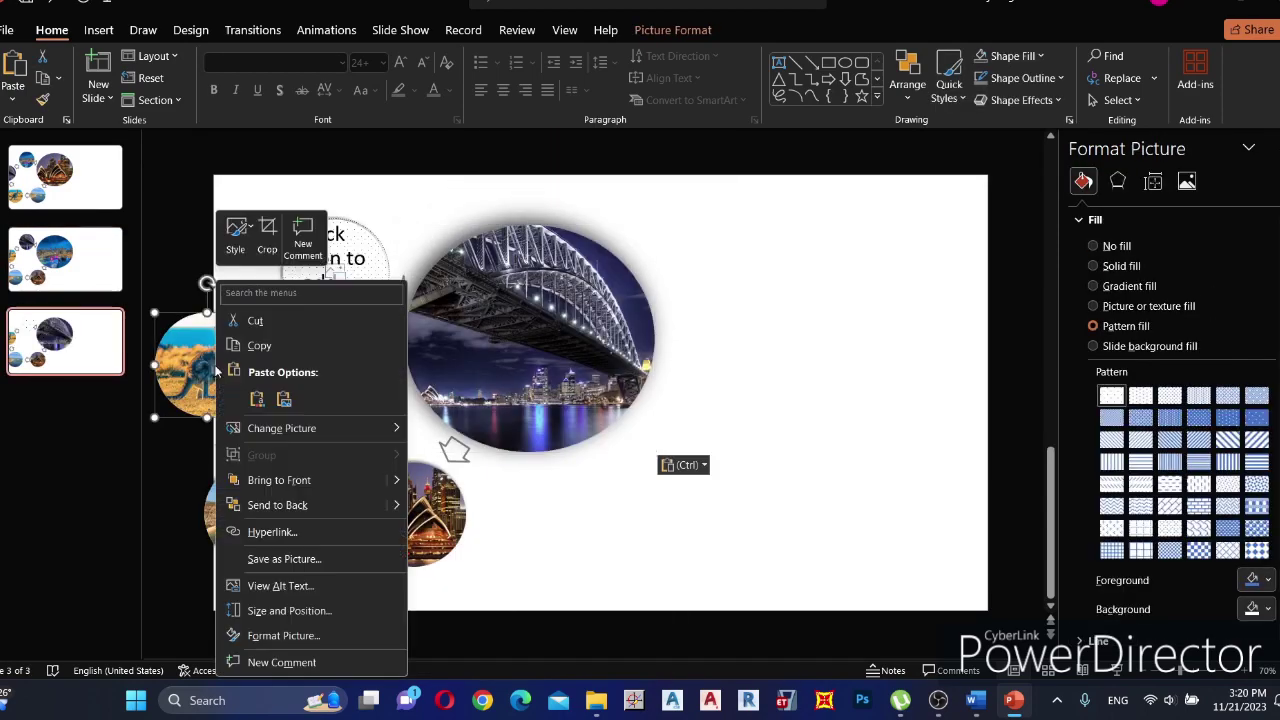
click(367, 322)
right_click(184, 365)
click(225, 320)
right_click(267, 487)
click(307, 131)
Copy the city skyline picture from the second slide into the lower-right placeholder of the third slide.
click(65, 259)
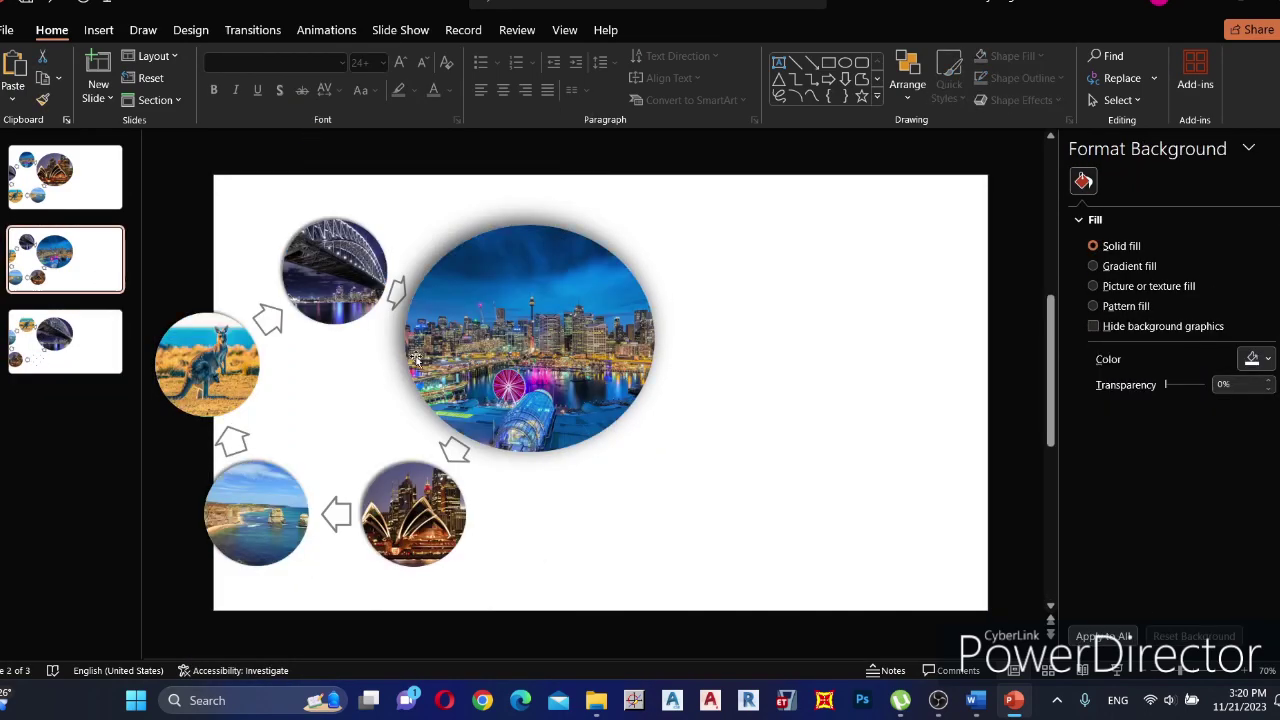
click(65, 341)
click(406, 484)
key(ctrl+v)
Duplicate the third slide and, in the copy, replace the large circle's bridge with the kangaroo picture cut from the uppermost circle.
right_click(87, 341)
click(156, 457)
click(460, 327)
key(Delete)
click(334, 280)
key(ctrl+x)
click(460, 326)
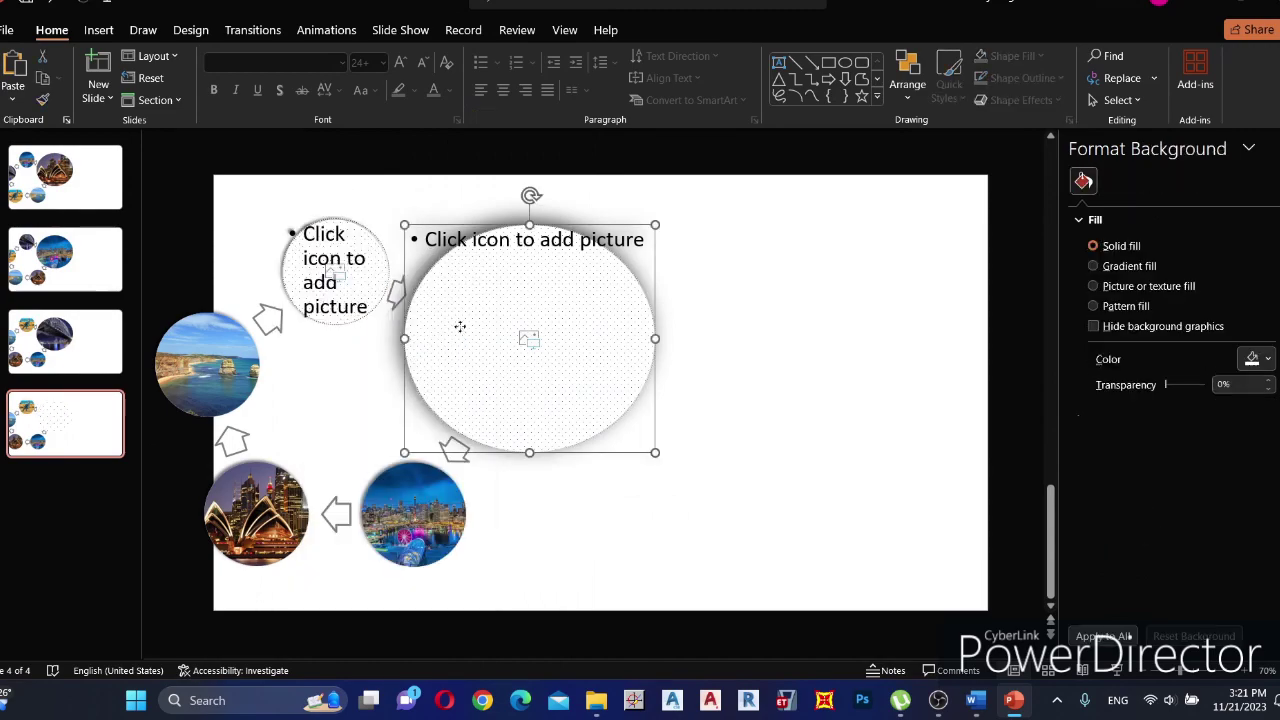
key(ctrl+x)
Shift the Great Ocean Road, opera house and skyline pictures on the fourth slide one circle clockwise, filling the uppermost circle first.
right_click(290, 280)
click(330, 320)
click(256, 510)
key(ctrl+x)
click(209, 349)
key(ctrl+v)
click(413, 510)
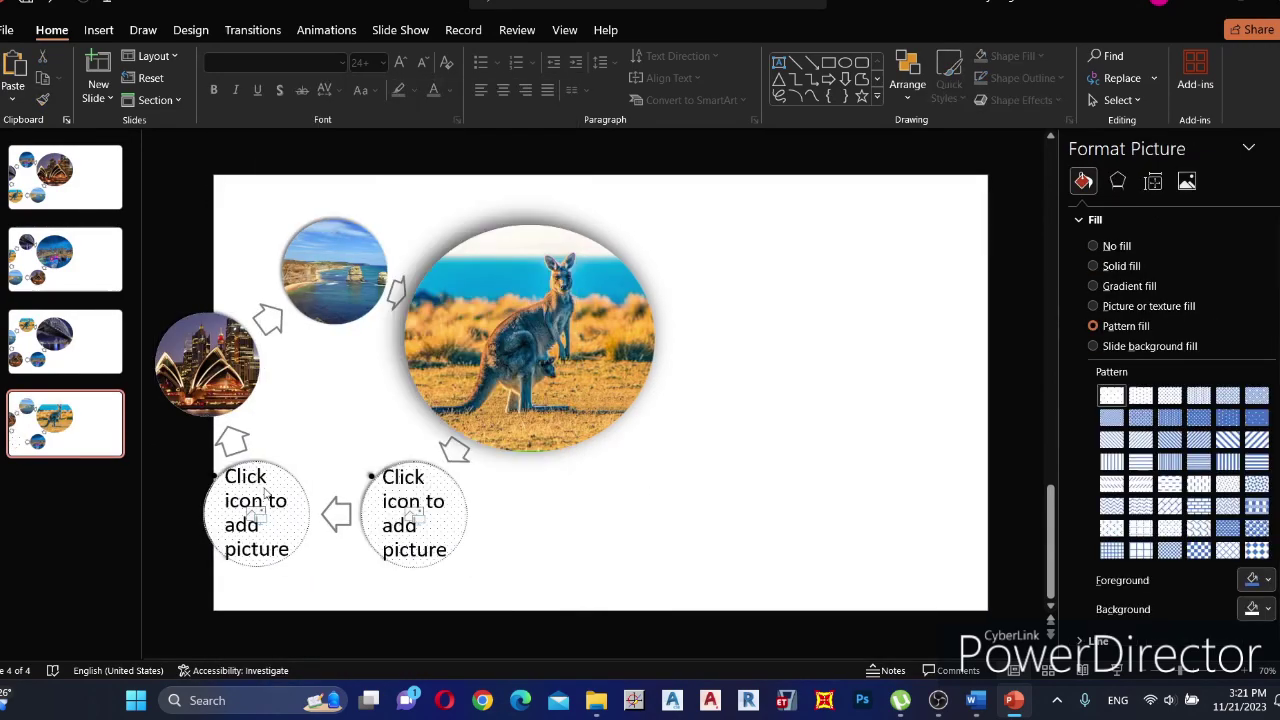
Copy the harbour bridge picture from the third slide into the lower-right placeholder of the fourth slide.
right_click(460, 330)
click(500, 346)
click(65, 423)
right_click(403, 510)
click(444, 155)
Duplicate the fourth slide and, in the copy, replace the large circle's kangaroo with the Great Ocean Road picture from the uppermost circle.
right_click(86, 418)
click(150, 197)
right_click(452, 327)
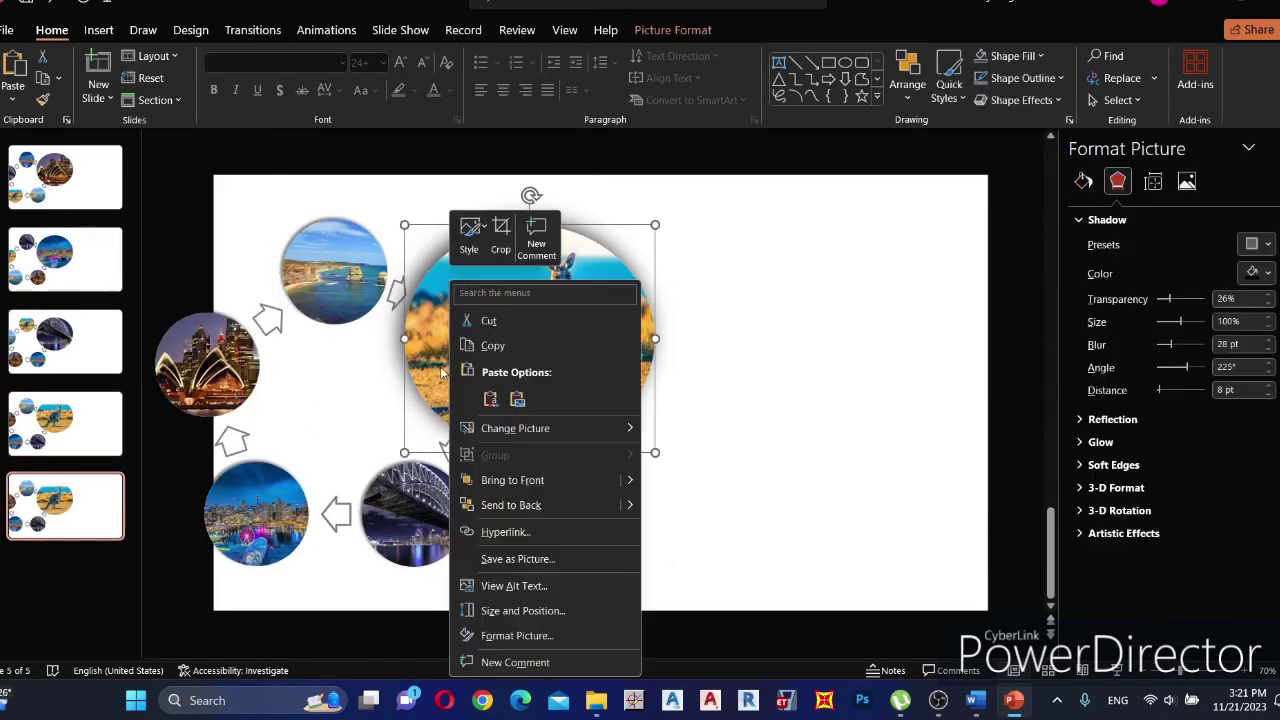
click(502, 320)
right_click(306, 270)
click(350, 320)
Shift the opera house, skyline and bridge pictures on the fifth slide one circle clockwise, starting with the opera house into the uppermost circle.
right_click(200, 364)
click(241, 320)
right_click(397, 505)
click(446, 150)
right_click(252, 497)
click(293, 135)
Copy the kangaroo picture from the fourth slide into the lower-right placeholder of the fifth slide.
click(65, 423)
click(530, 330)
key(ctrl+c)
click(65, 505)
right_click(406, 515)
click(447, 135)
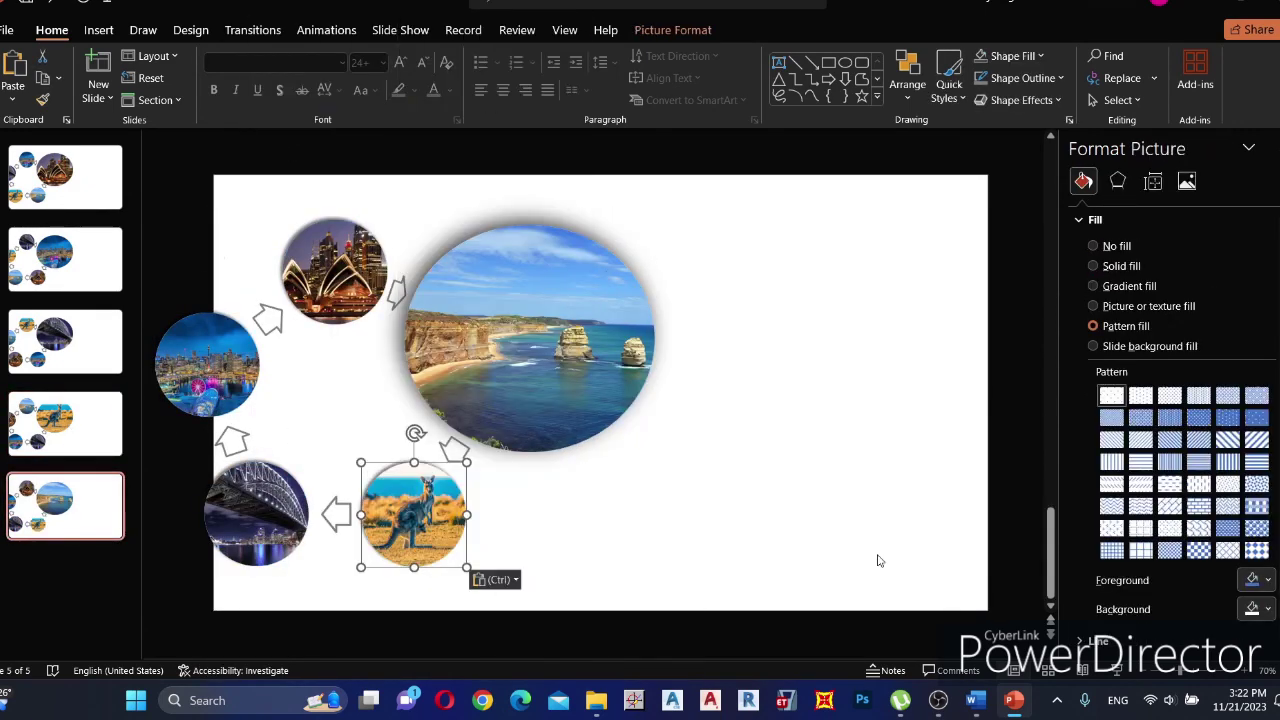
Bring pexels-brett-stone-2845013 from File Explorer onto the first slide, cut it to the clipboard, and switch the slide background to a picture or texture fill.
click(65, 177)
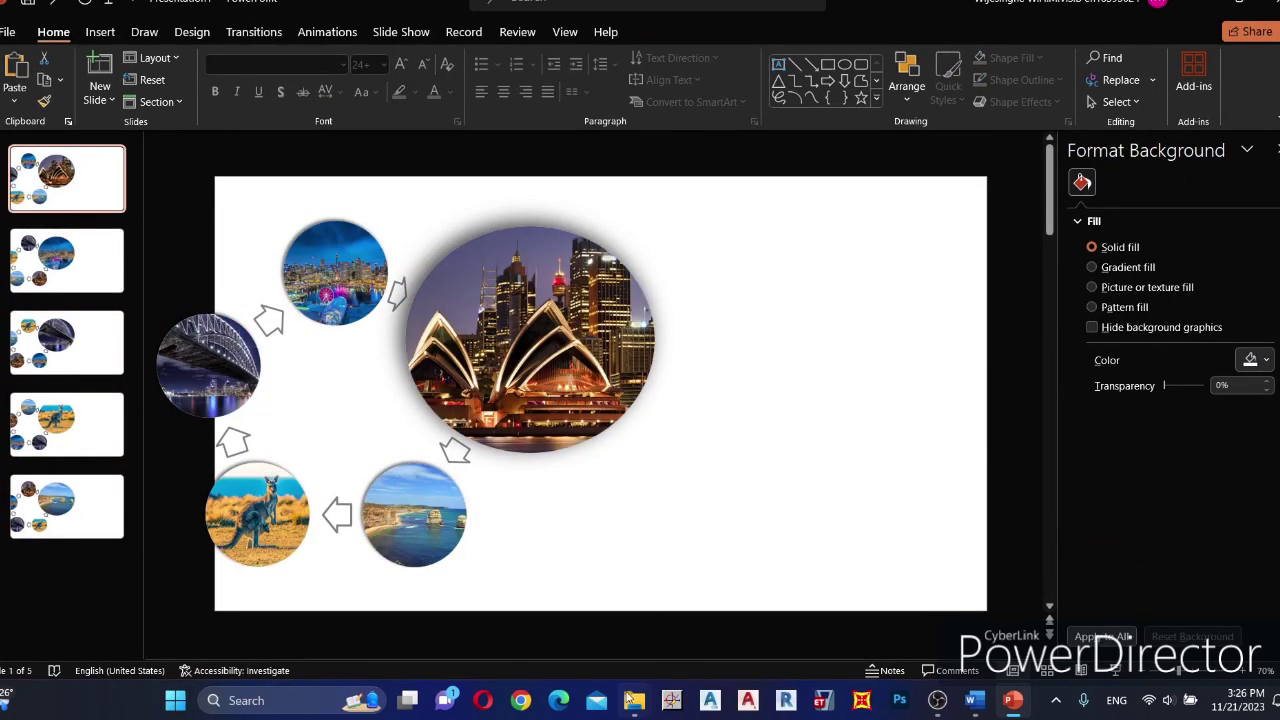
mouse_move(634, 705)
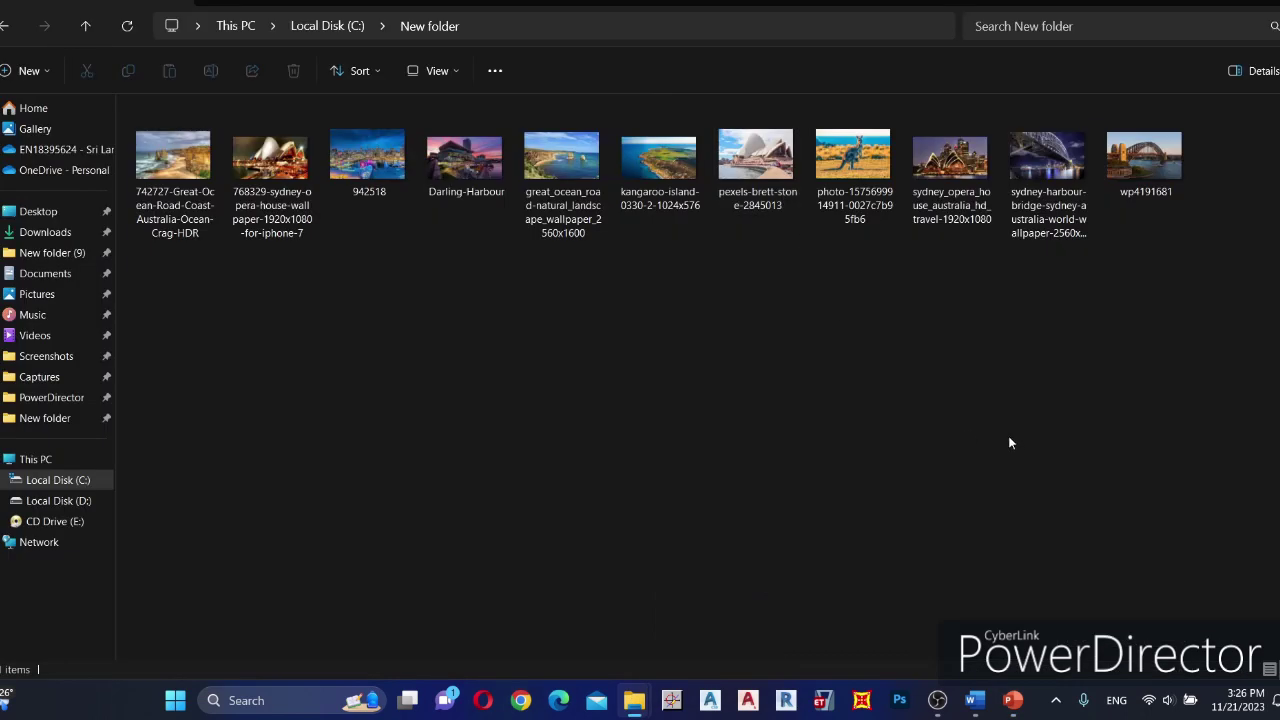
drag(756, 155, 848, 422)
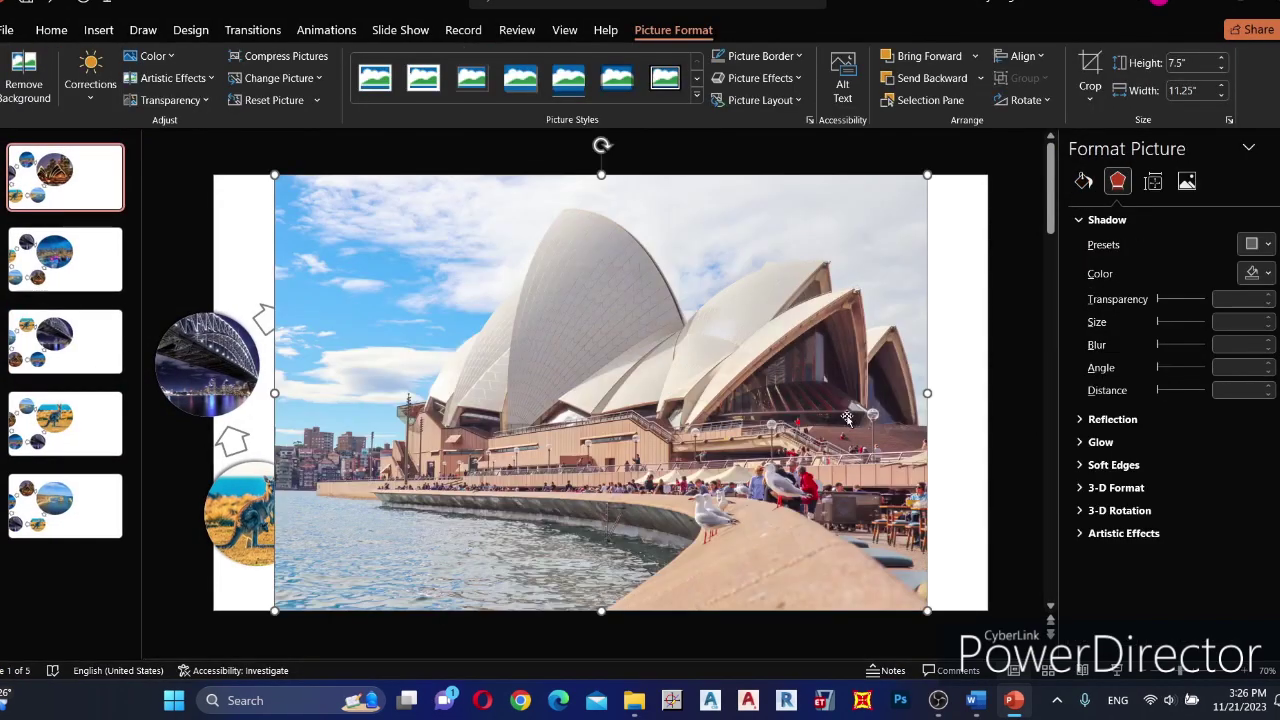
right_click(796, 395)
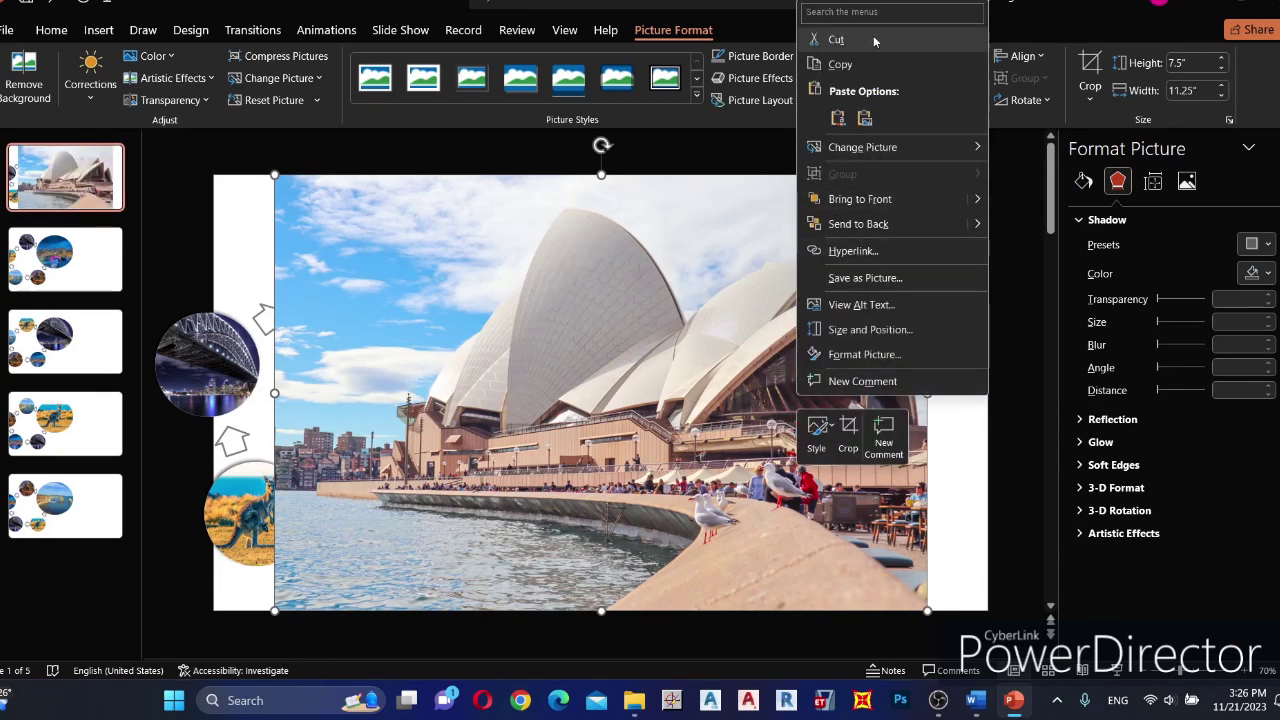
click(836, 39)
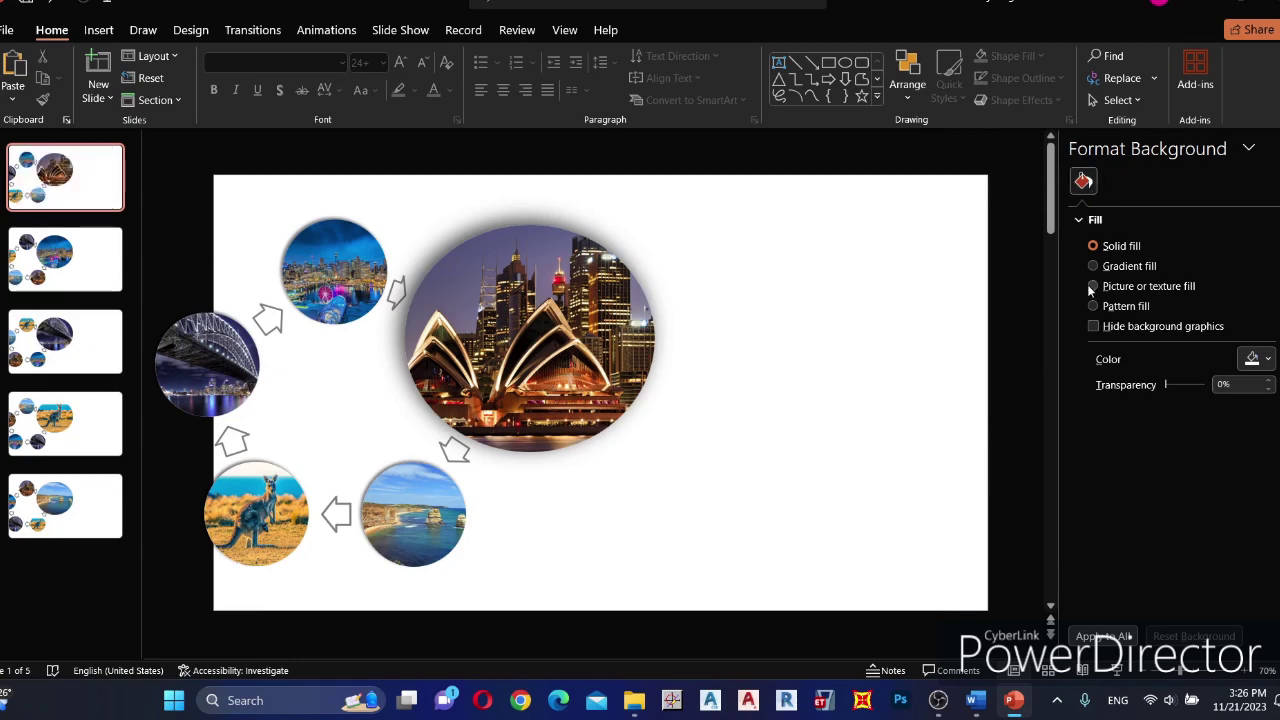
click(1093, 286)
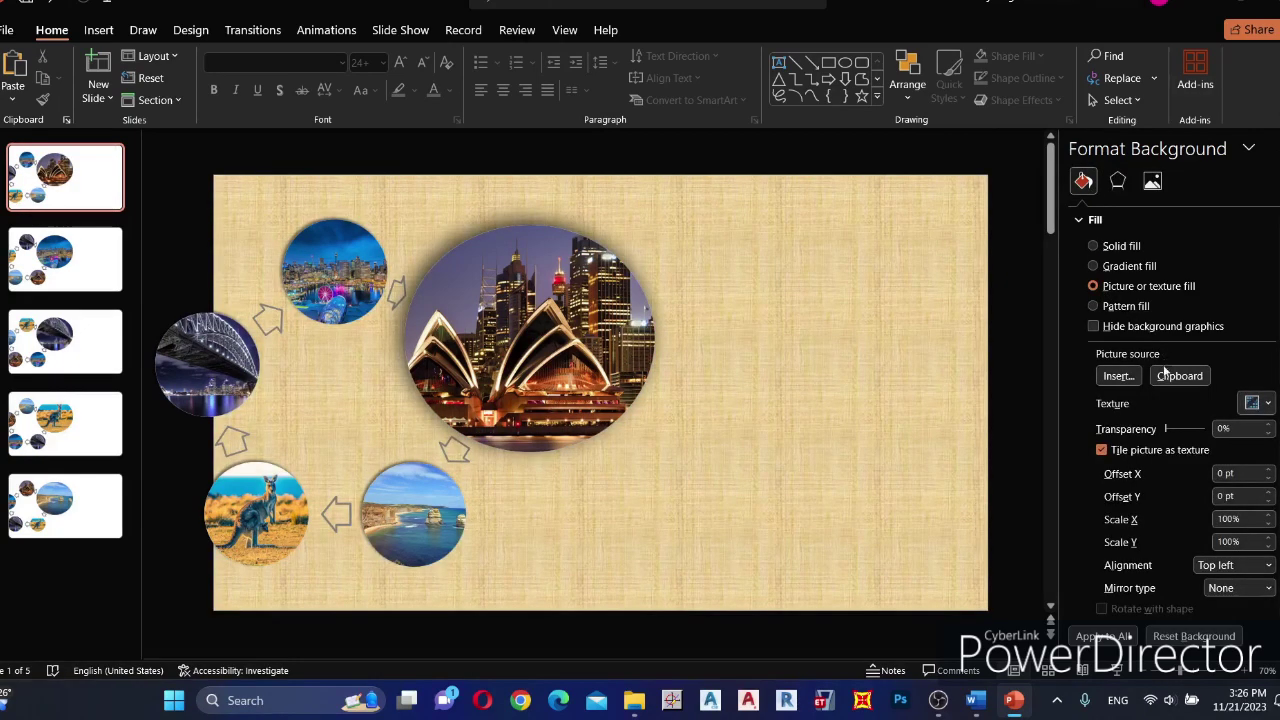